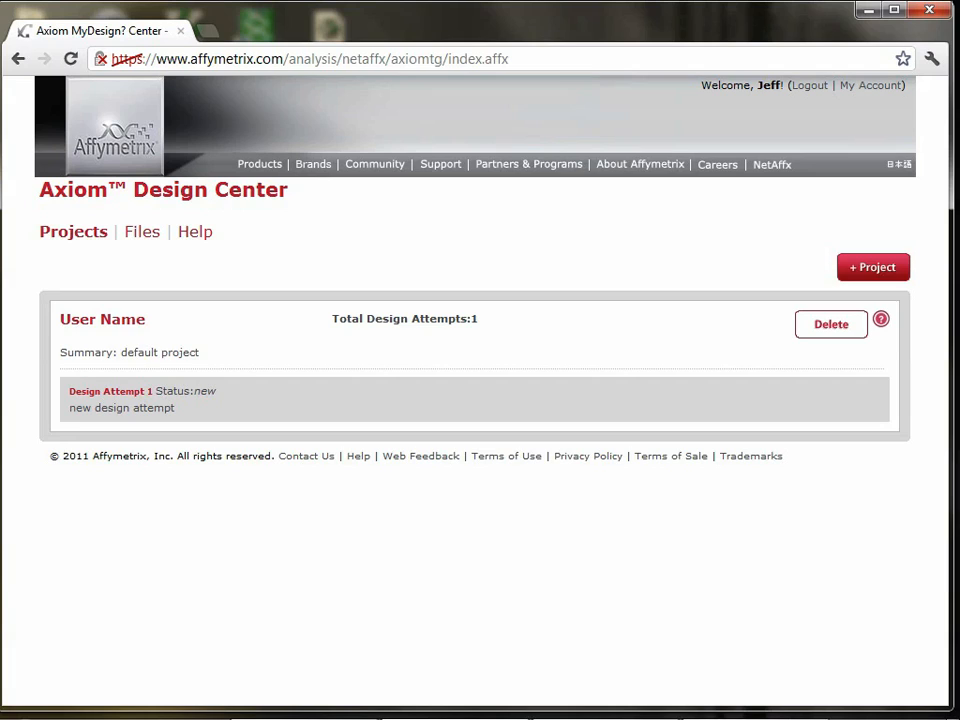
Step: Open the default project and rename it to "Cancer Project"
{"action": "left_click", "coordinate": [104, 323]}
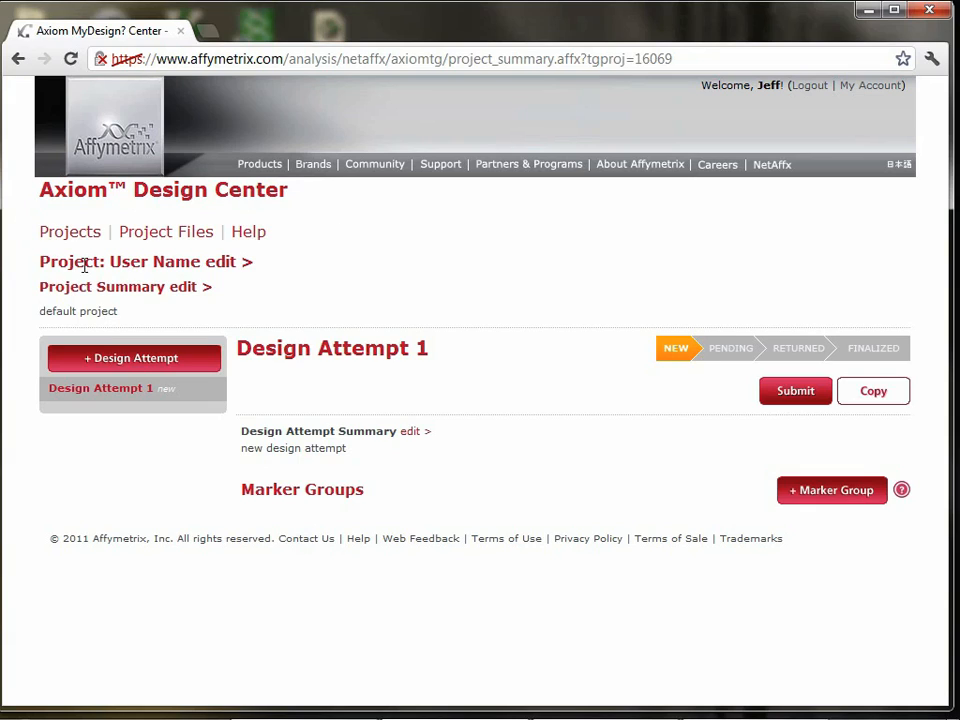
{"action": "left_click", "coordinate": [231, 265]}
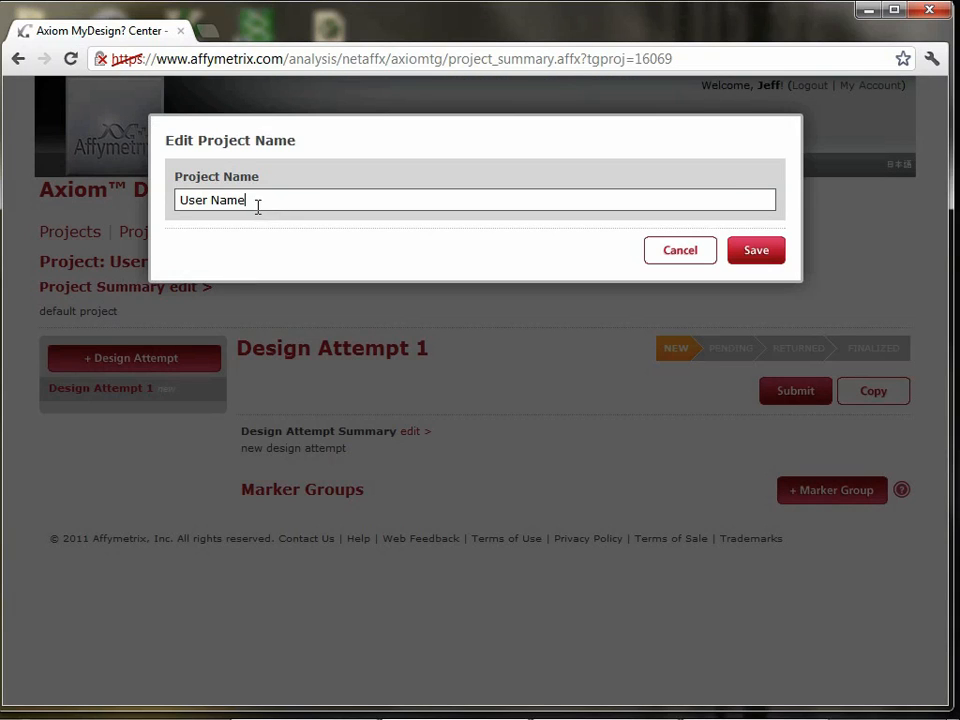
{"action": "left_click_drag", "start_coordinate": [257, 203], "coordinate": [57, 170]}
{"action": "type", "text": "Cancer Project"}
{"action": "left_click", "coordinate": [757, 252]}
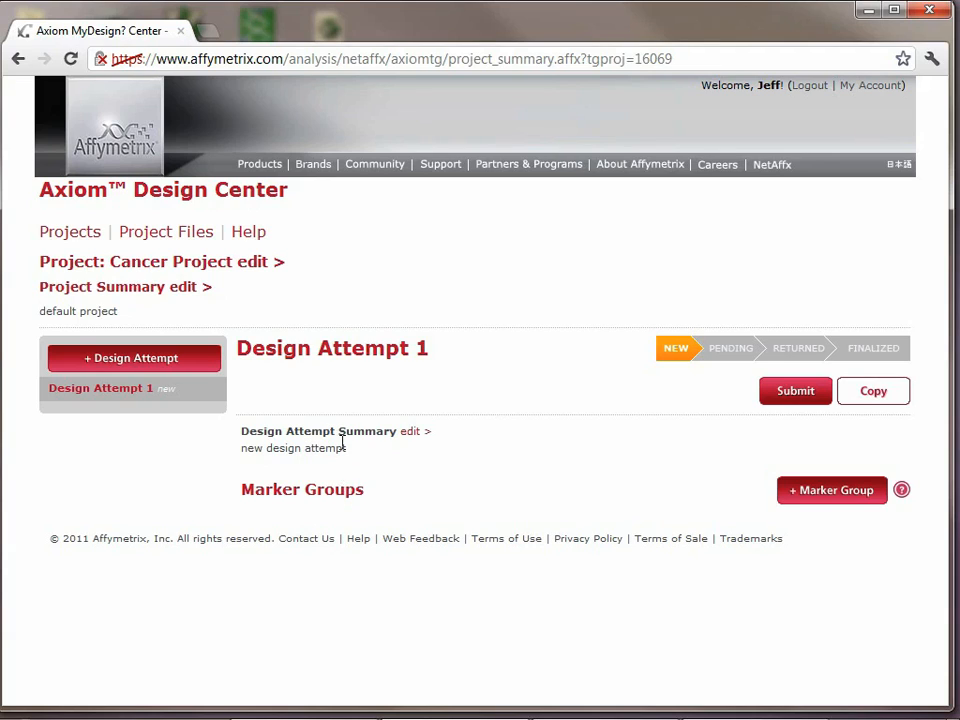
Step: Add a new marker group to Design Attempt 1 and expand its settings
{"action": "left_click", "coordinate": [820, 493]}
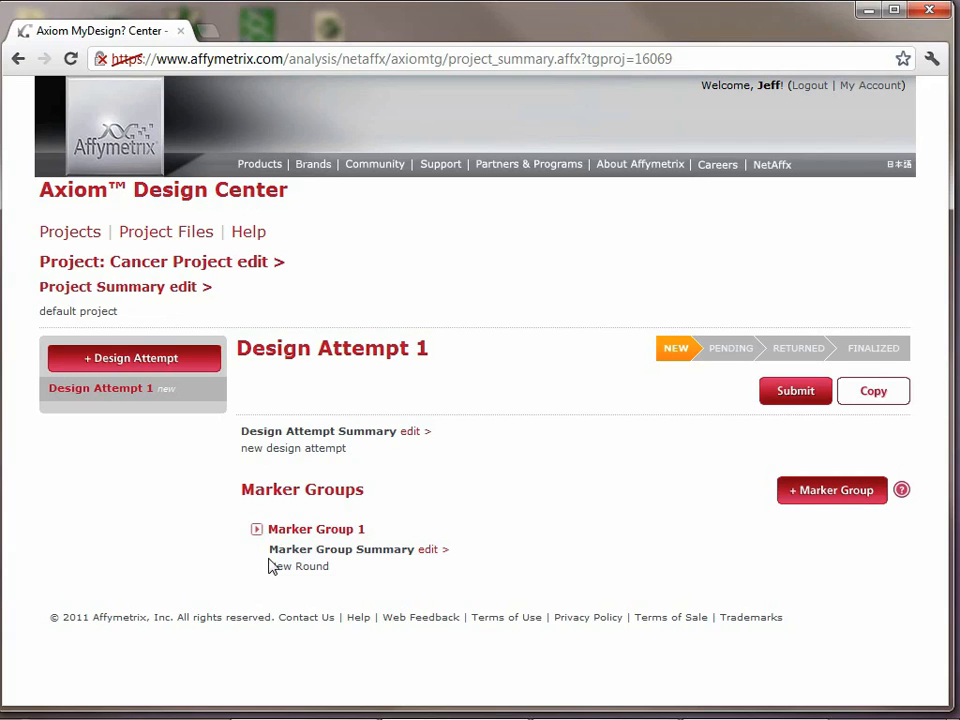
{"action": "left_click", "coordinate": [256, 530]}
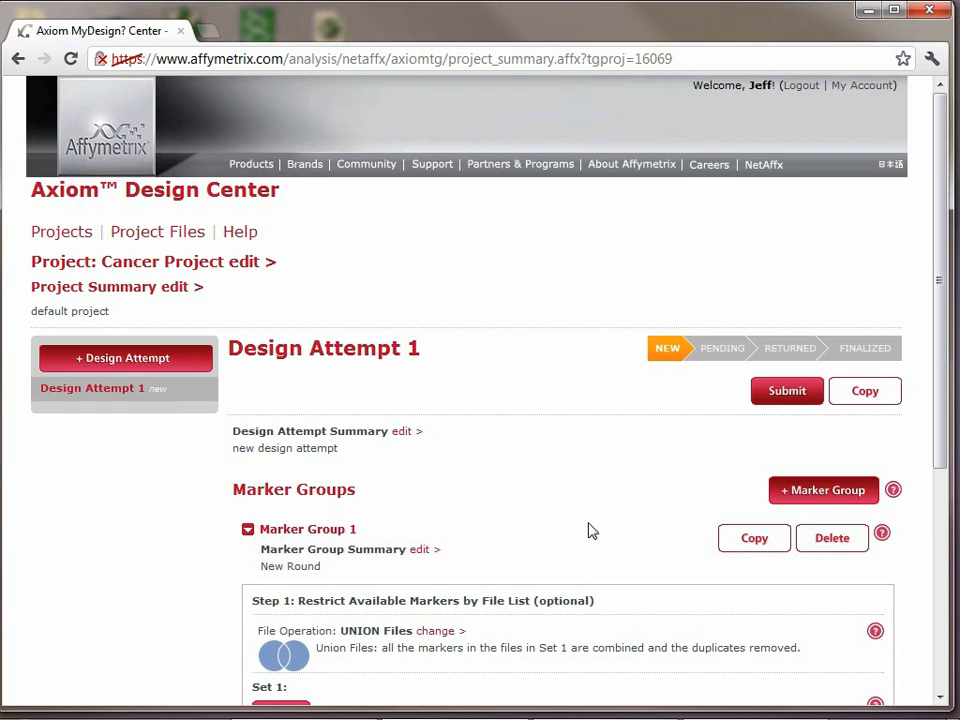
{"action": "left_click_drag", "start_coordinate": [938, 383], "coordinate": [943, 610]}
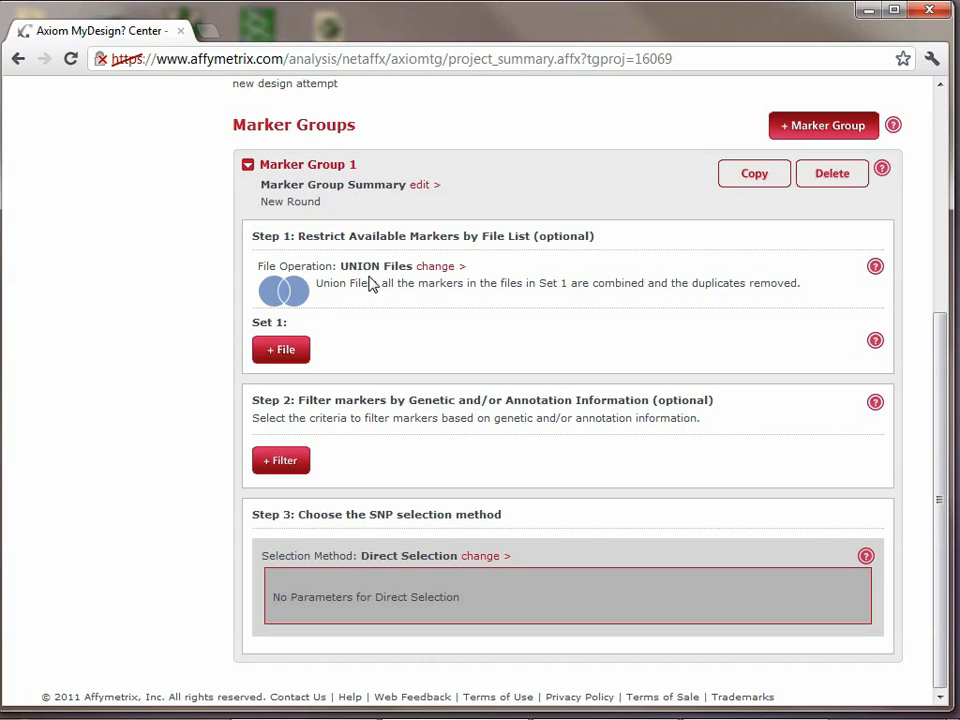
Step: Add the Affymetrix-supplied gene list Axiom_Marker_List_Cancer.txt to Set 1 of Marker Group 1
{"action": "left_click", "coordinate": [281, 359]}
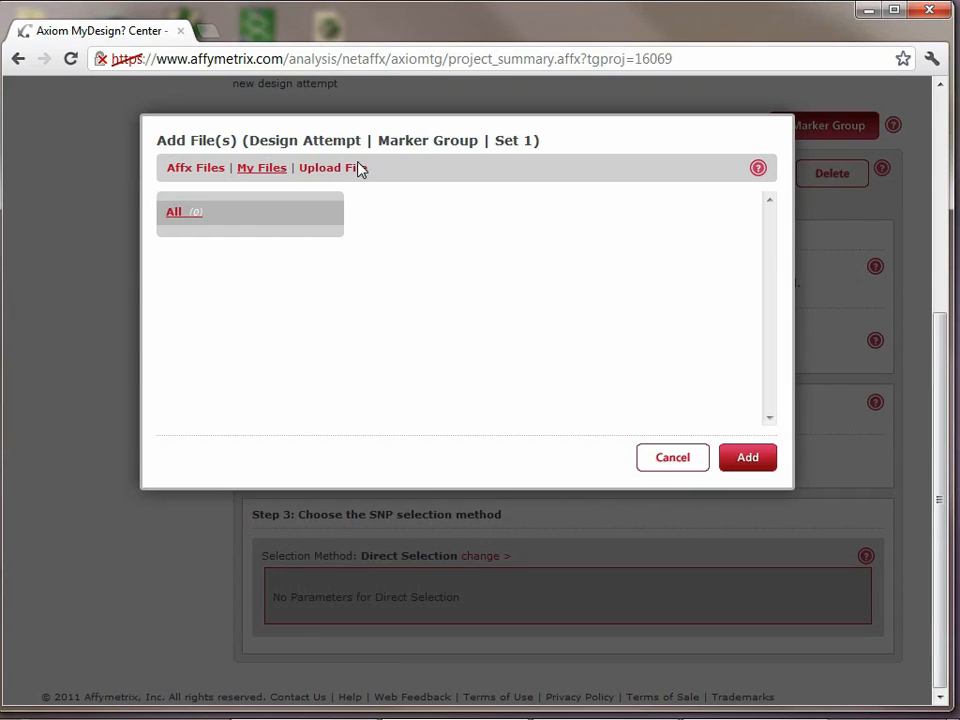
{"action": "left_click", "coordinate": [332, 170]}
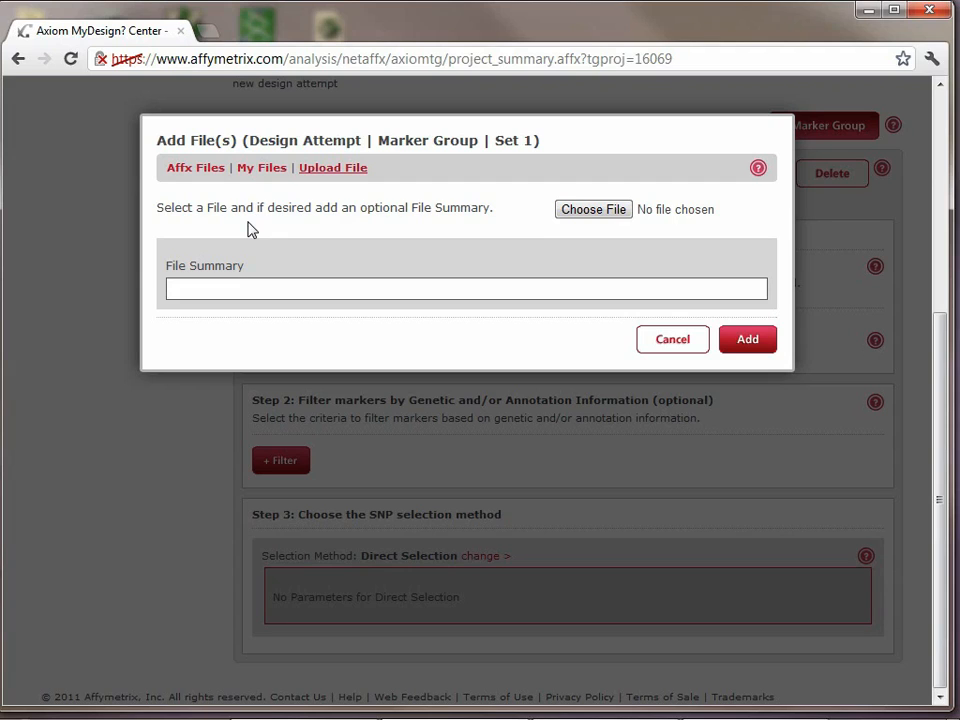
{"action": "left_click", "coordinate": [205, 172]}
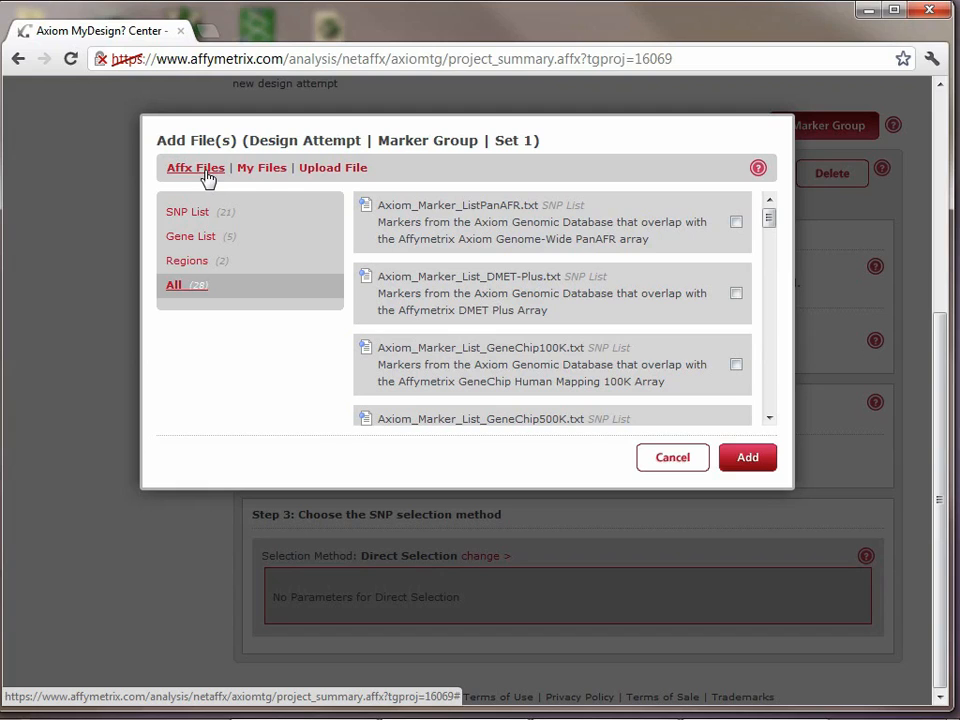
{"action": "left_click", "coordinate": [209, 244]}
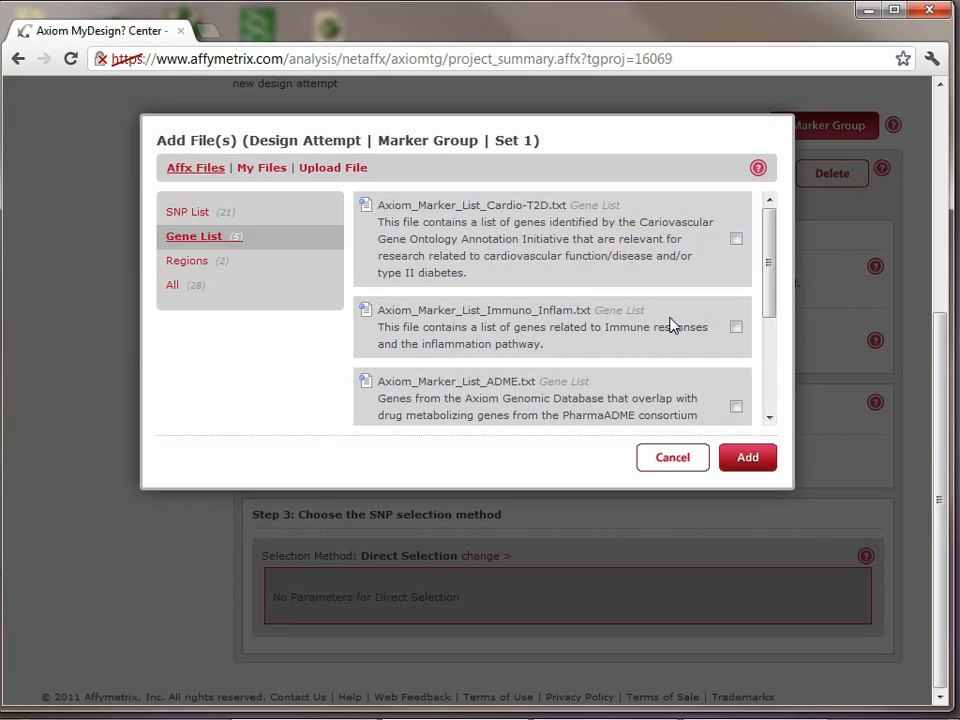
{"action": "left_click_drag", "start_coordinate": [771, 276], "coordinate": [767, 360]}
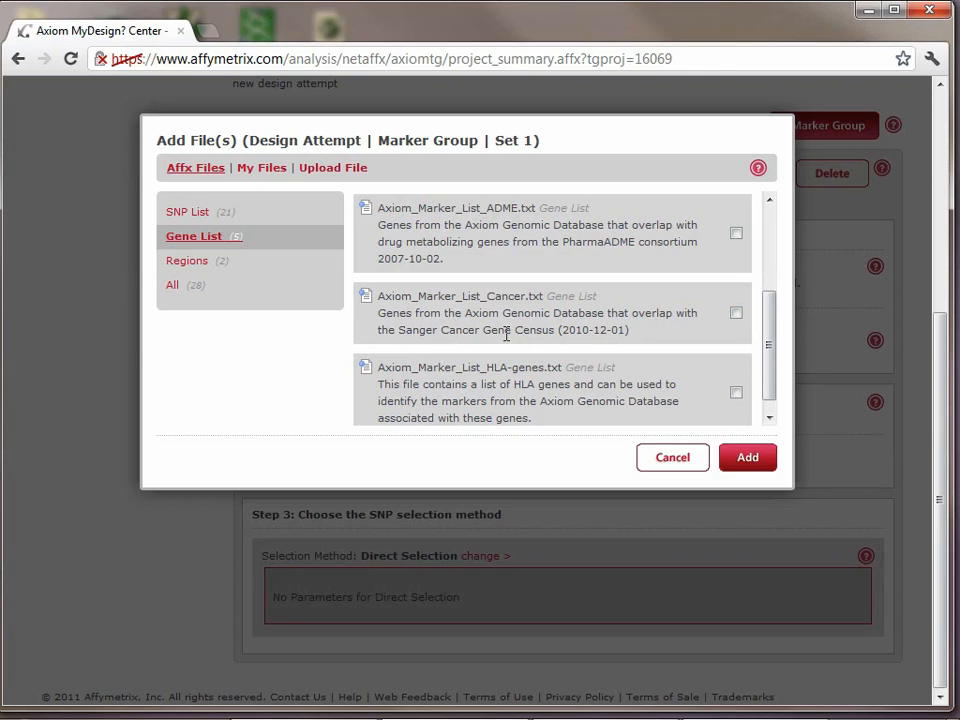
{"action": "left_click", "coordinate": [737, 314]}
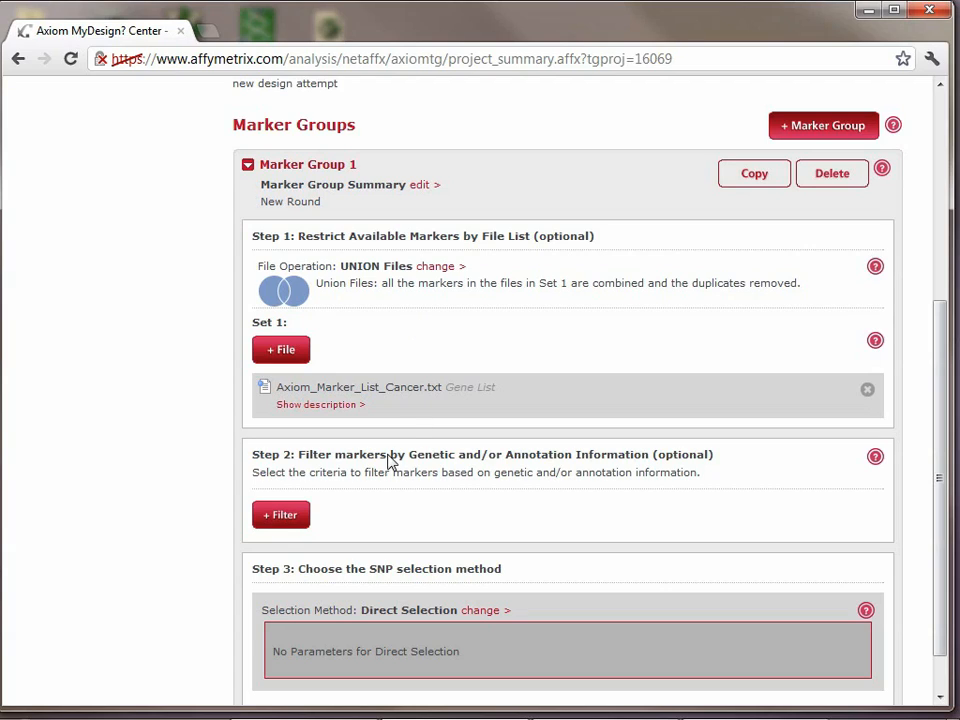
Step: Add a filter for non-synonymous markers to Marker Group 1 and set its SNP selection method to Best Tag
{"action": "left_click", "coordinate": [280, 526]}
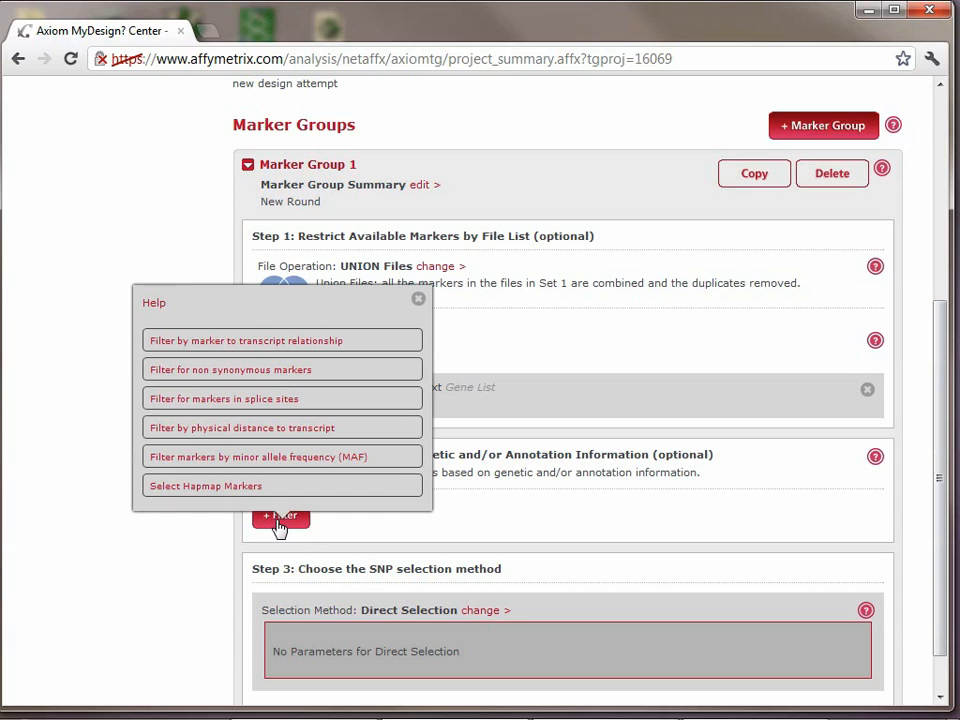
{"action": "left_click", "coordinate": [291, 377]}
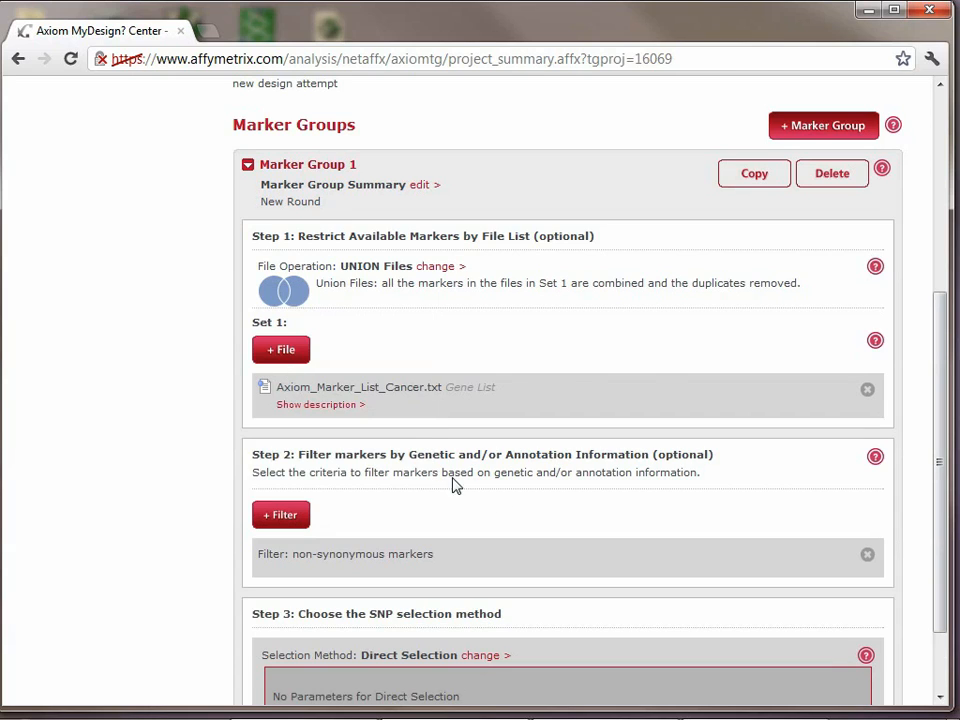
{"action": "scroll", "coordinate": [514, 501], "scroll_direction": "down", "scroll_amount": 1}
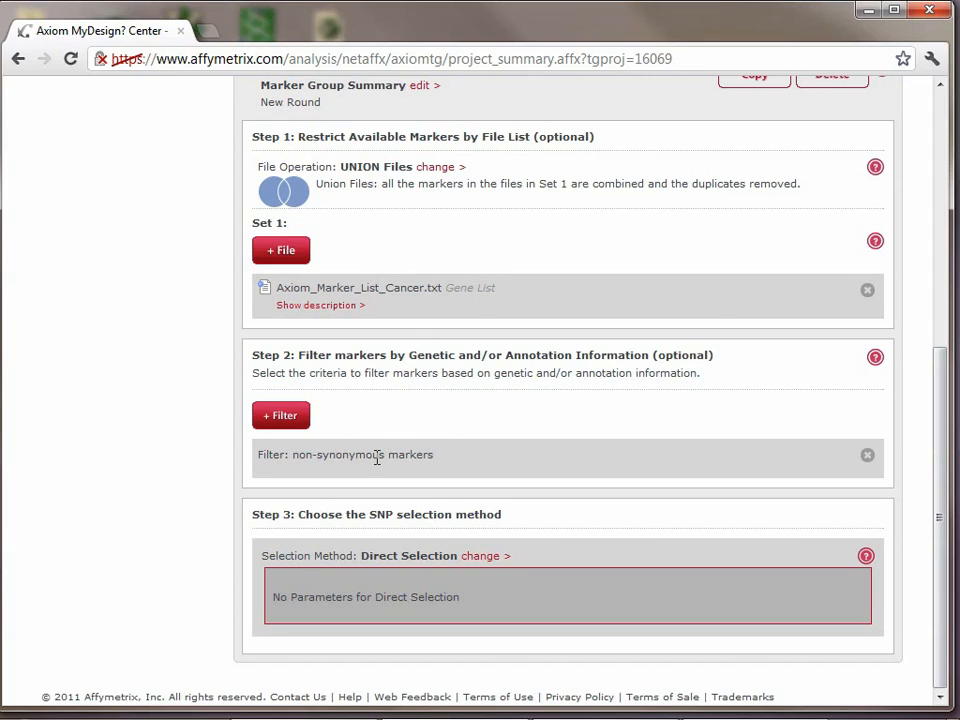
{"action": "left_click", "coordinate": [482, 558]}
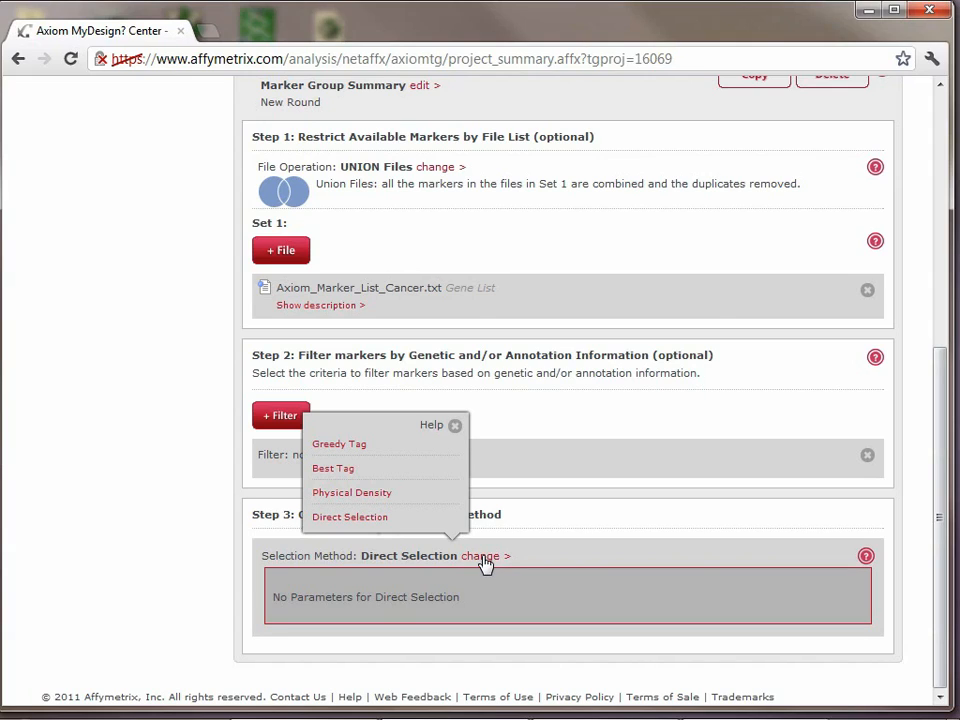
{"action": "left_click", "coordinate": [335, 468]}
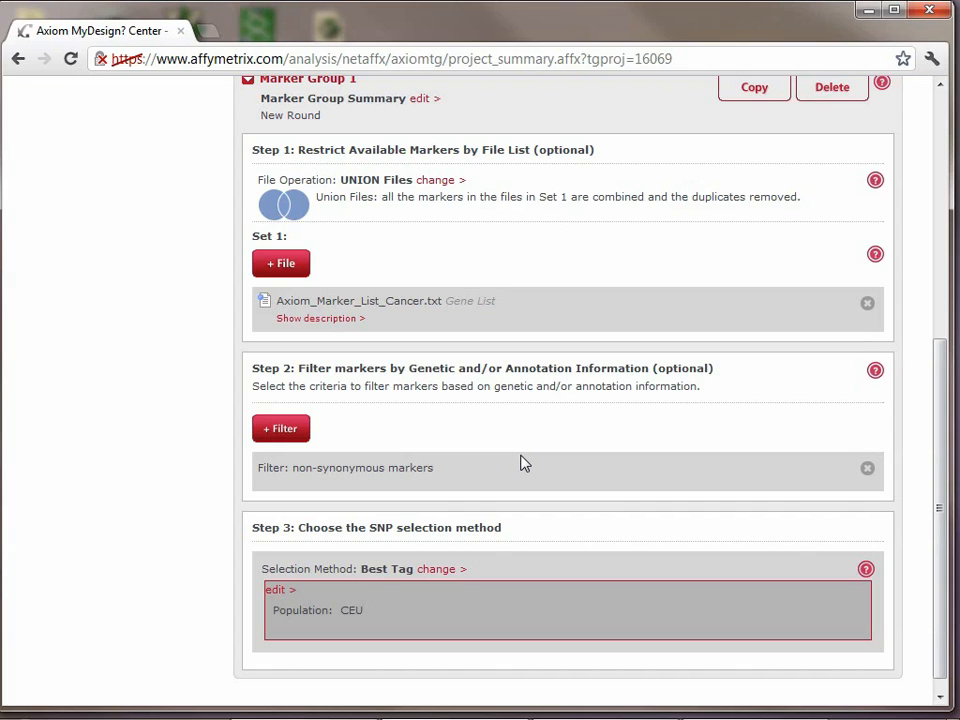
Step: Copy Marker Group 1 within this design attempt and expand the copy's settings
{"action": "scroll", "coordinate": [520, 463], "scroll_direction": "up", "scroll_amount": 3}
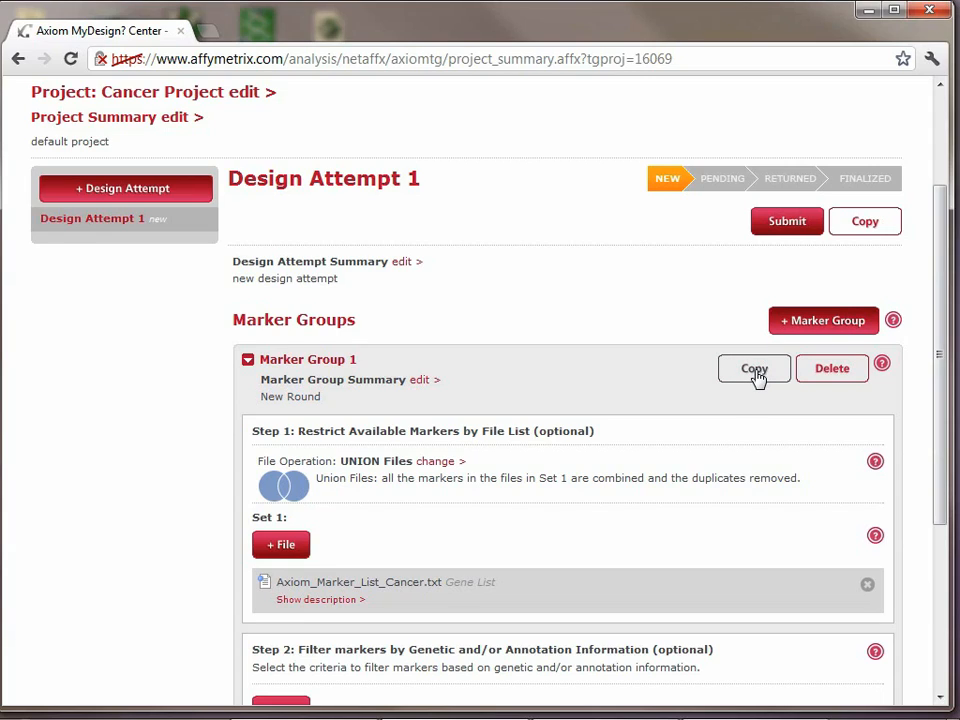
{"action": "left_click", "coordinate": [755, 372]}
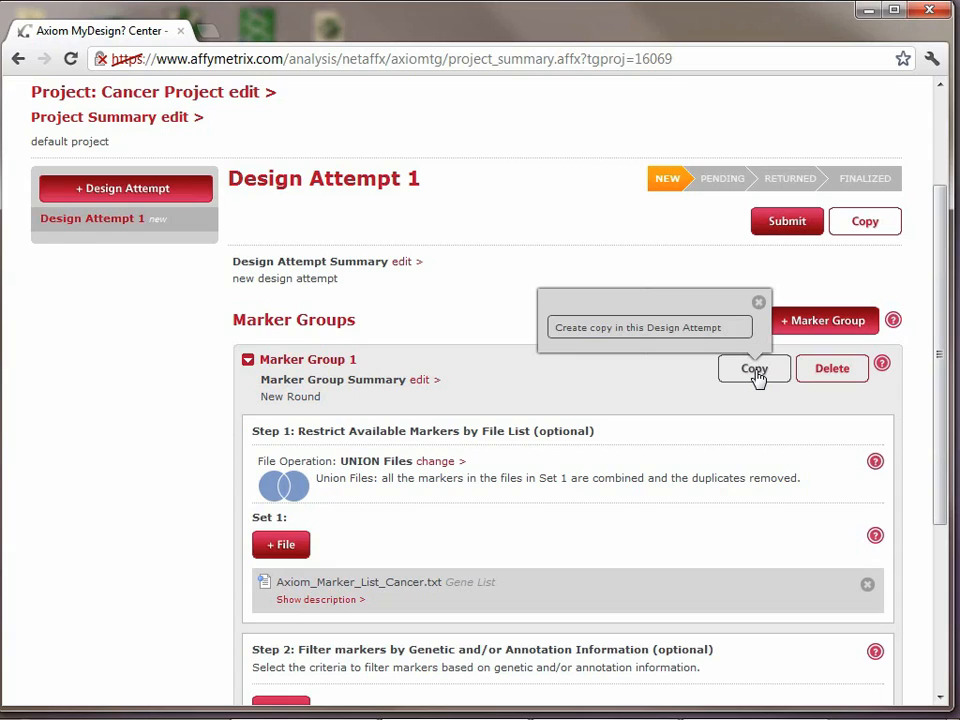
{"action": "left_click", "coordinate": [670, 330]}
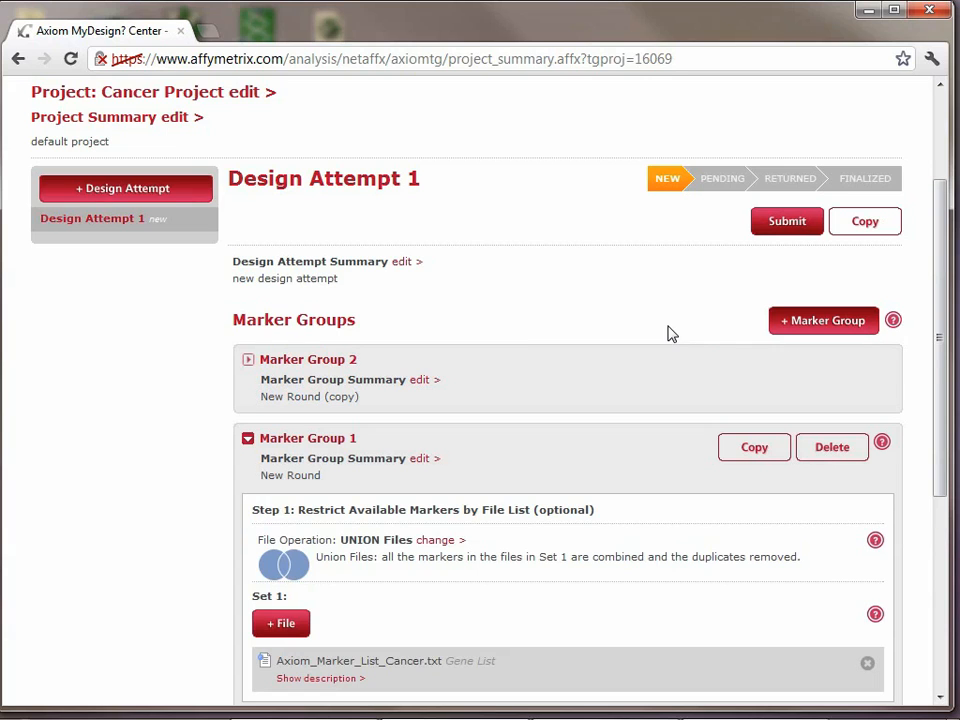
{"action": "left_click", "coordinate": [248, 361]}
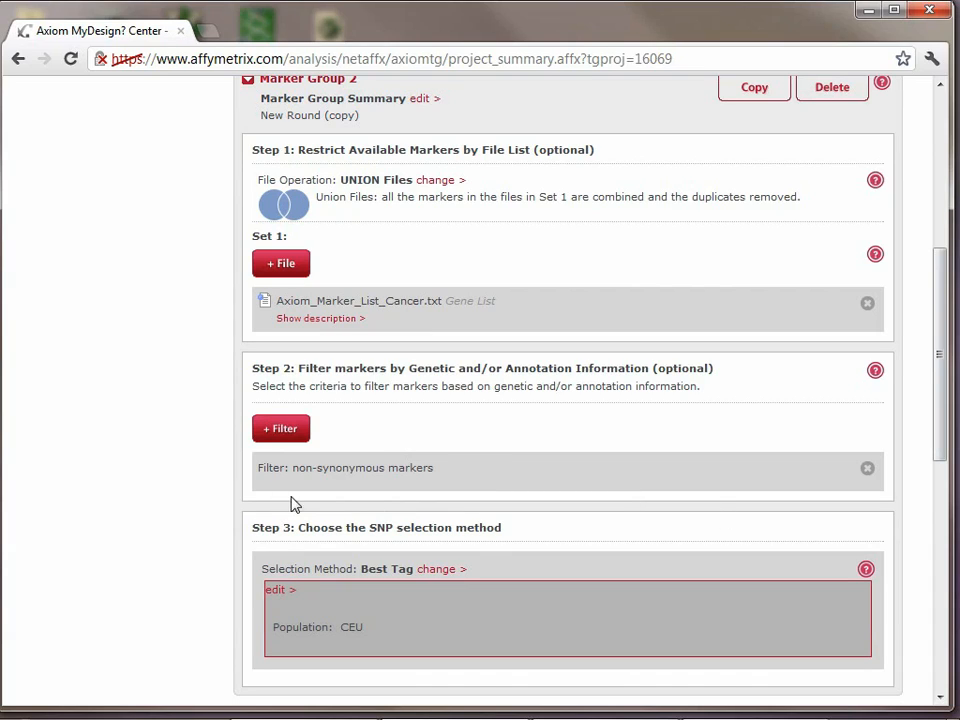
Step: Replace the non-synonymous filter in Marker Group 2 with a minor allele frequency filter whose upper MAF limit is 0.05
{"action": "left_click", "coordinate": [866, 470]}
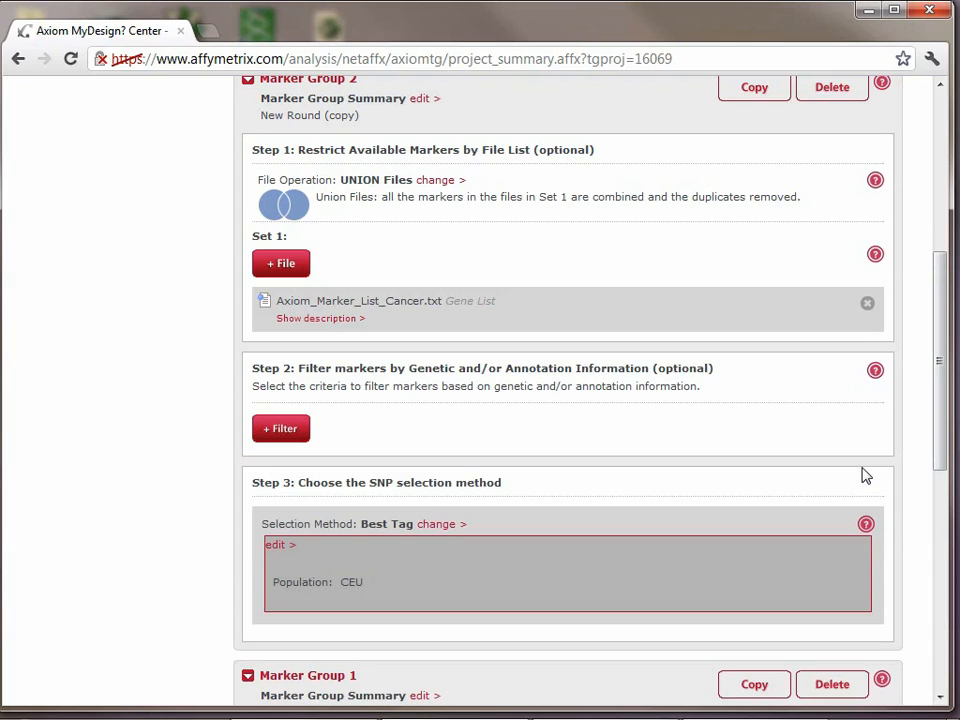
{"action": "left_click", "coordinate": [281, 430]}
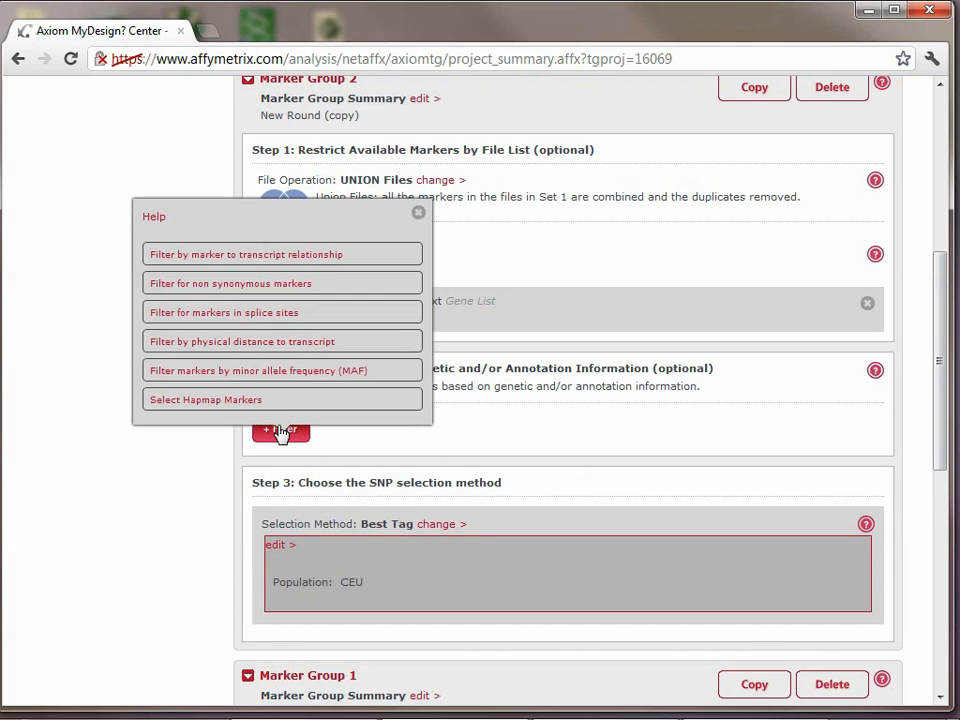
{"action": "left_click", "coordinate": [241, 372]}
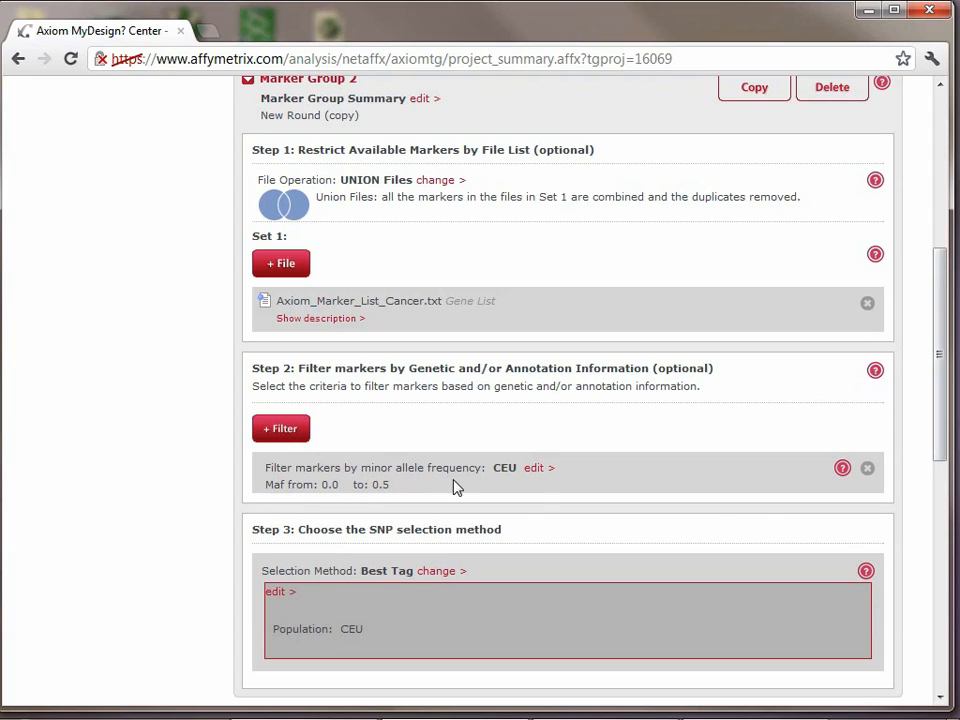
{"action": "left_click", "coordinate": [536, 469]}
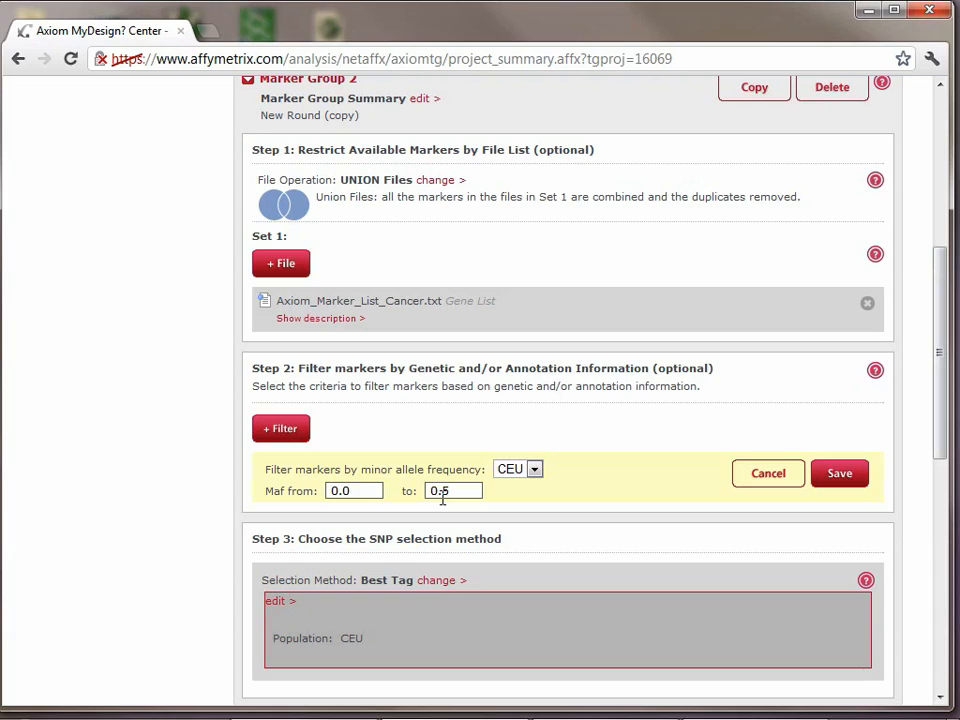
{"action": "type", "text": "0"}
{"action": "left_click", "coordinate": [840, 475]}
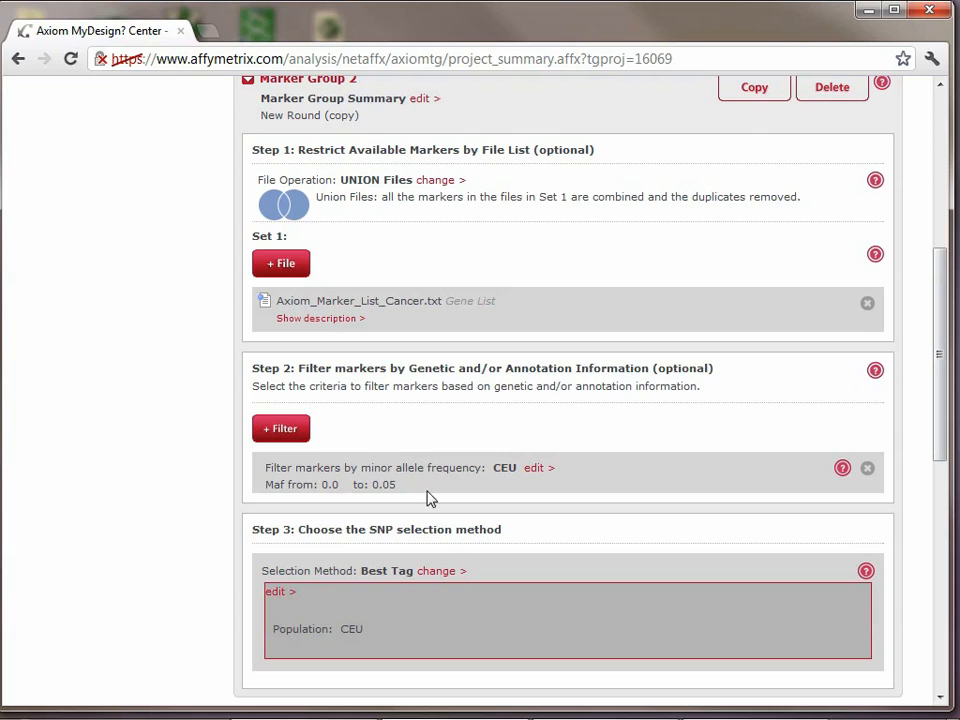
Step: Copy Marker Group 2 within the same design attempt and expand the new group
{"action": "scroll", "coordinate": [499, 364], "scroll_direction": "up", "scroll_amount": 2}
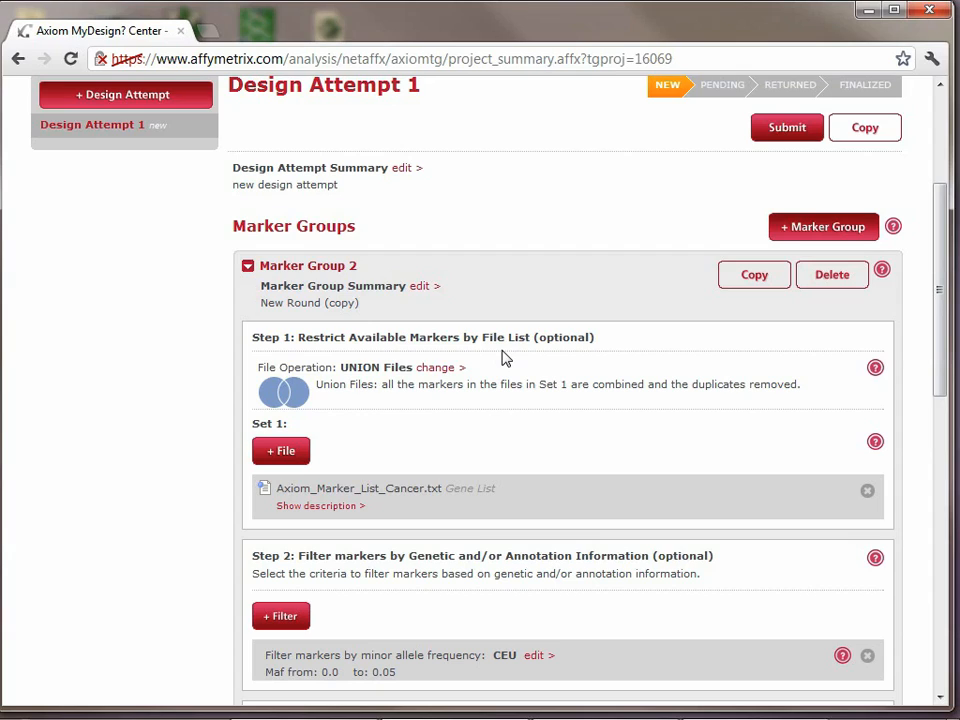
{"action": "left_click", "coordinate": [756, 282]}
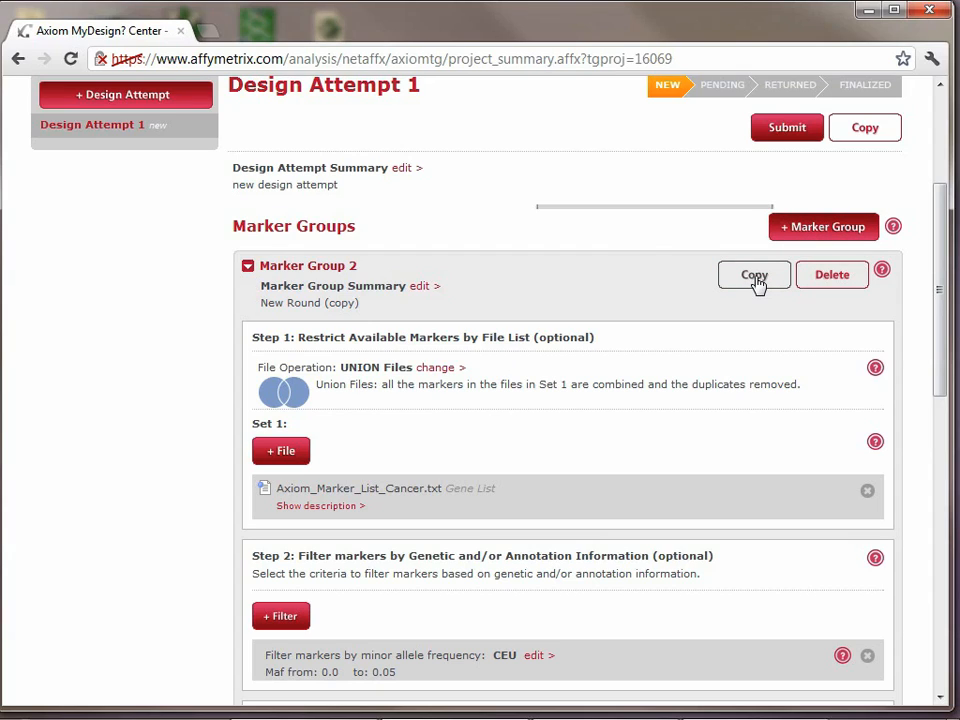
{"action": "left_click", "coordinate": [662, 238]}
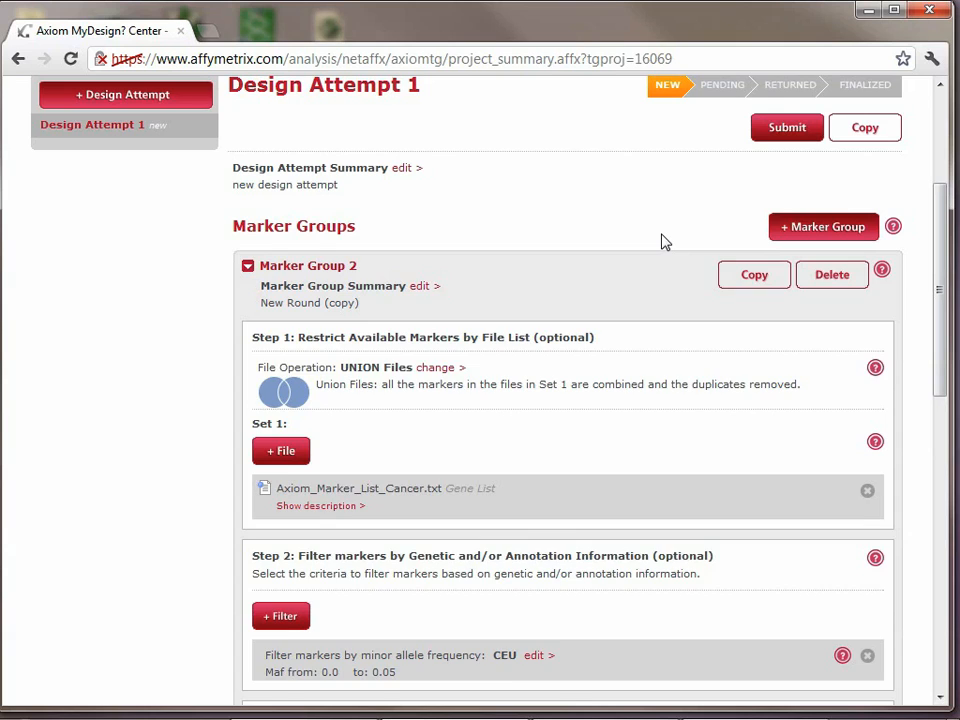
{"action": "left_click", "coordinate": [248, 268]}
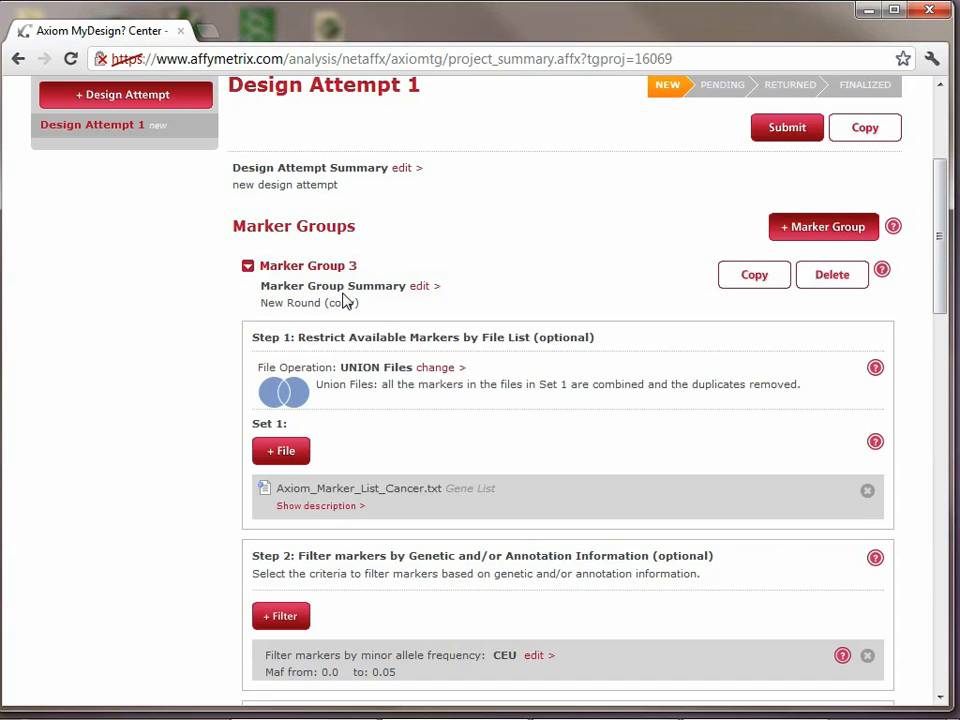
Step: Remove the minor allele frequency filter from Marker Group 3 and change its SNP selection method to Greedy Tag
{"action": "scroll", "coordinate": [414, 321], "scroll_direction": "down", "scroll_amount": 3}
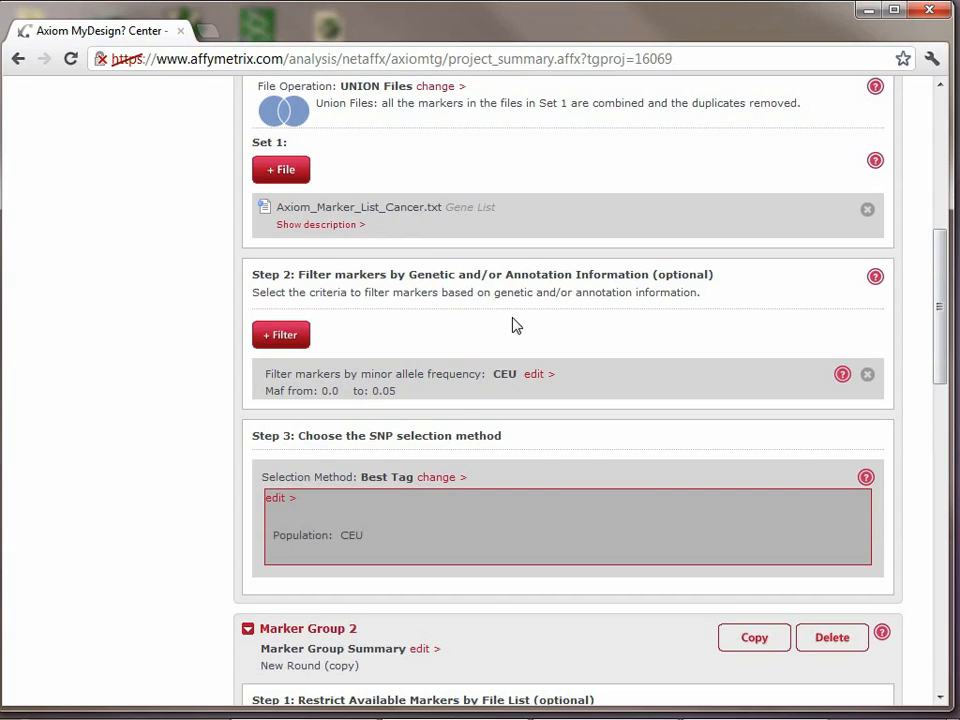
{"action": "left_click", "coordinate": [867, 376]}
{"action": "scroll", "coordinate": [391, 410], "scroll_direction": "down", "scroll_amount": 1}
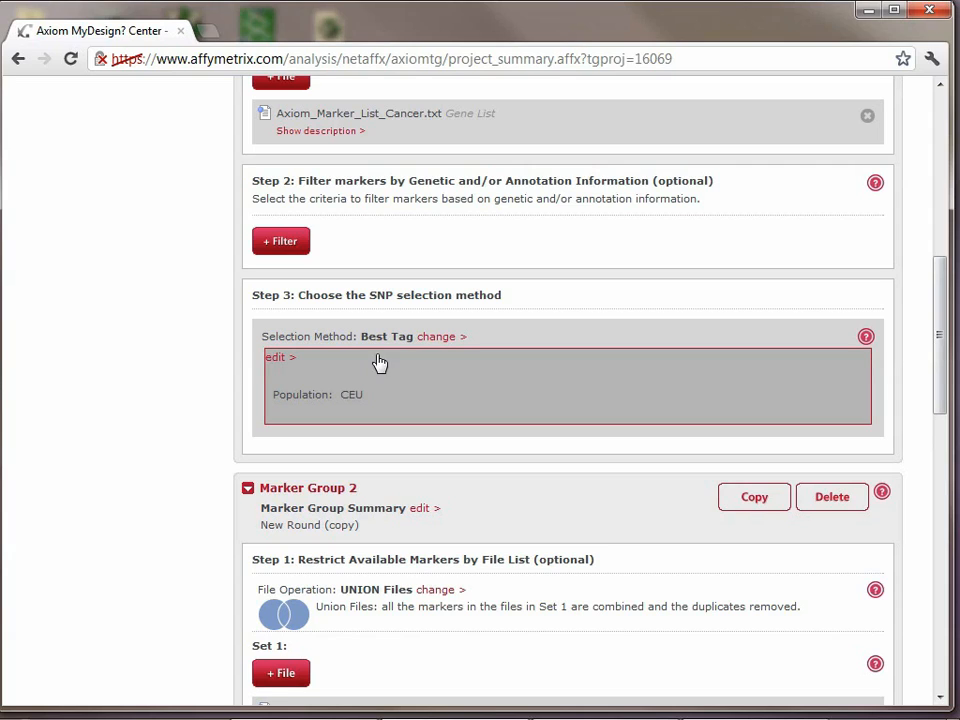
{"action": "left_click", "coordinate": [437, 337]}
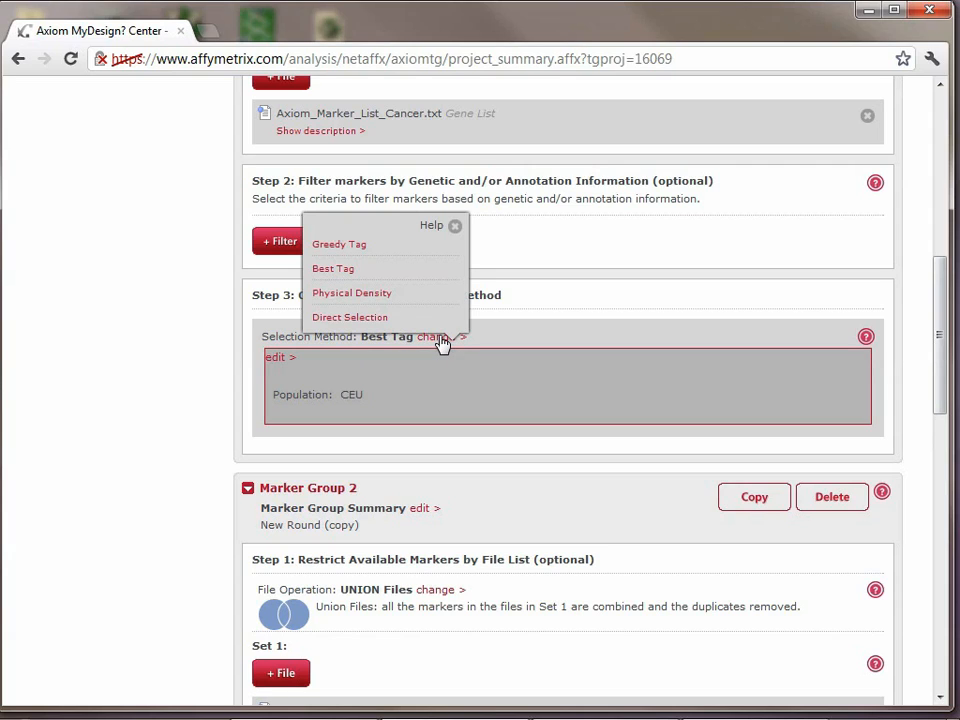
{"action": "left_click", "coordinate": [339, 244]}
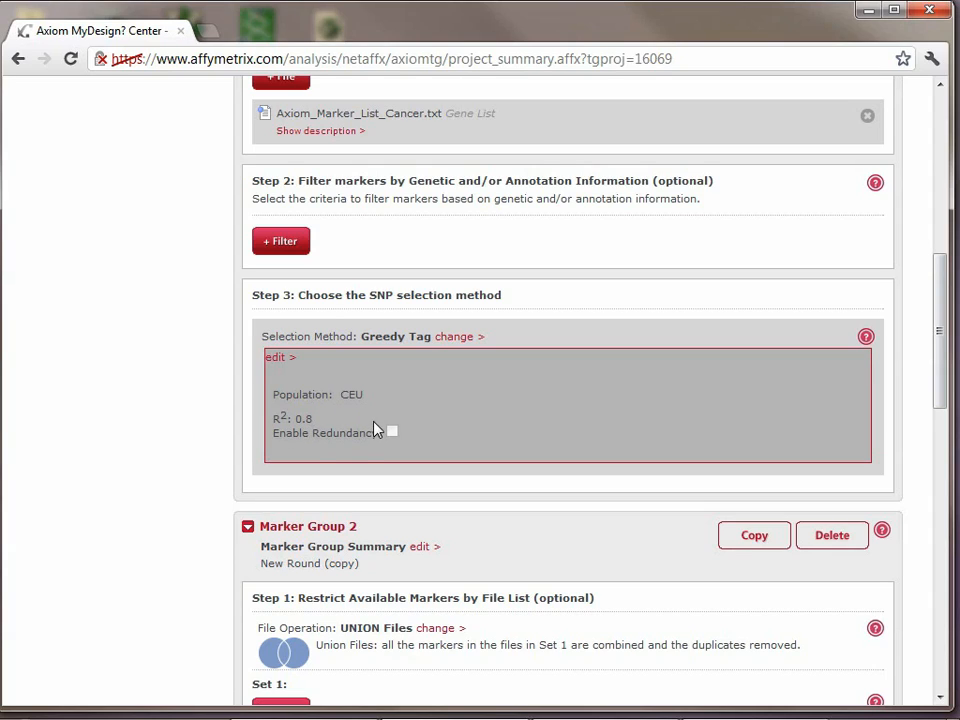
{"action": "scroll", "coordinate": [434, 396], "scroll_direction": "up", "scroll_amount": 5}
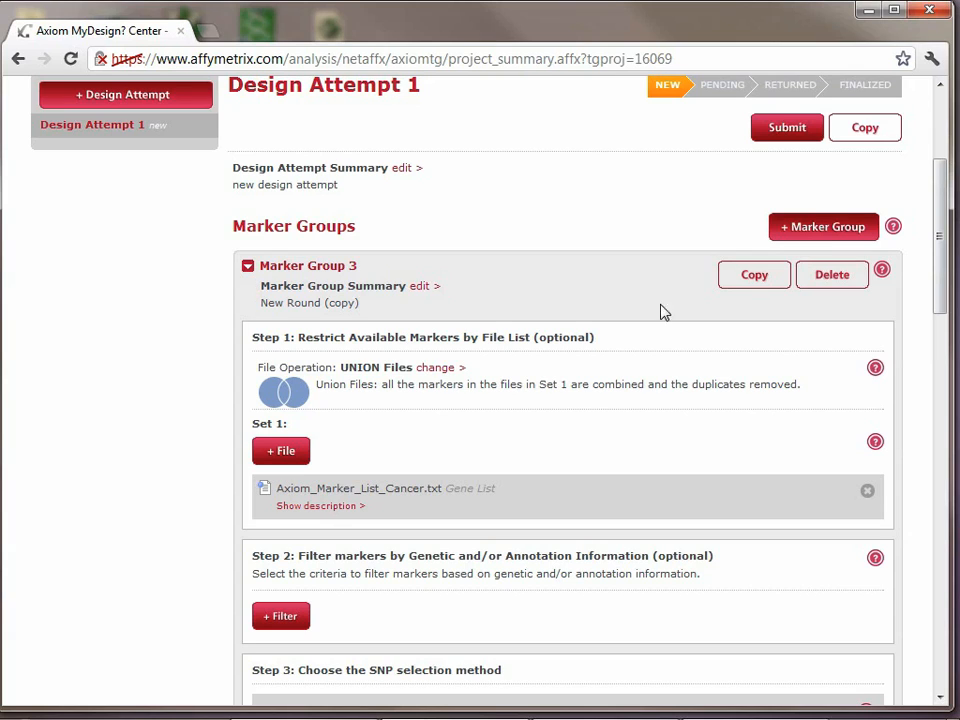
Step: Add a new marker group and add the Affx SNP list Axiom_overlap_Human1M-Duo.txt to its Set 1
{"action": "left_click", "coordinate": [808, 237]}
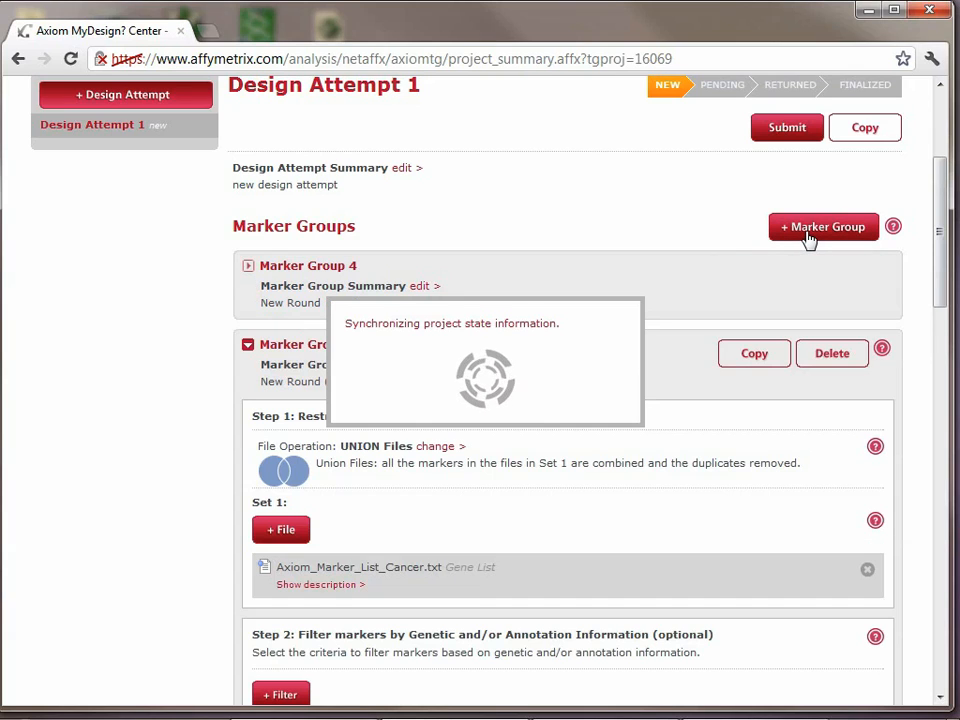
{"action": "left_click", "coordinate": [247, 268]}
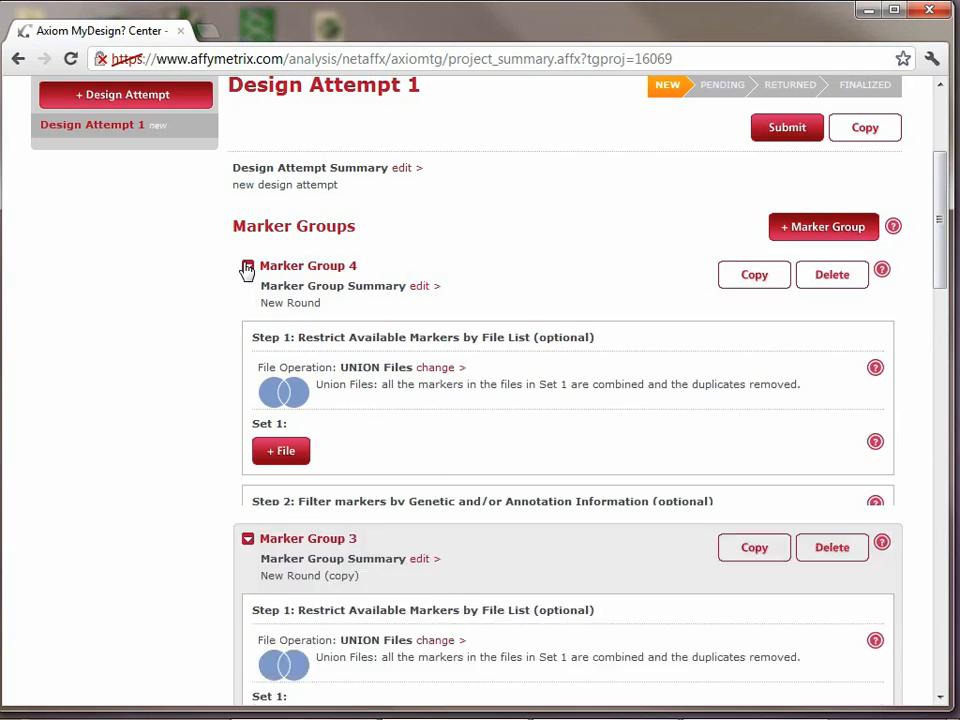
{"action": "left_click", "coordinate": [283, 451]}
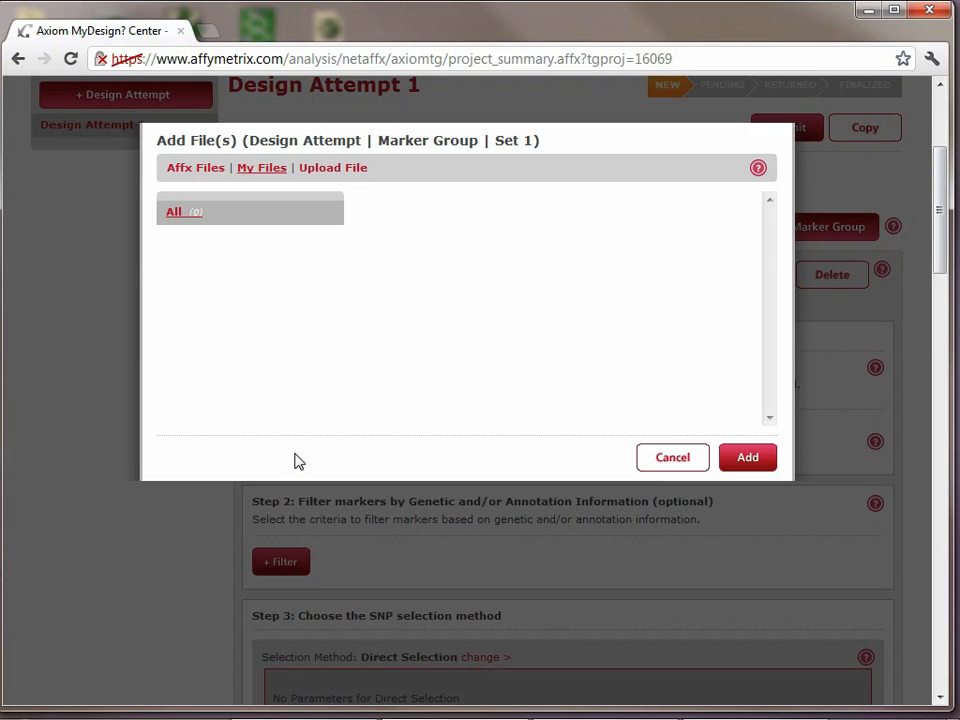
{"action": "left_click", "coordinate": [188, 167]}
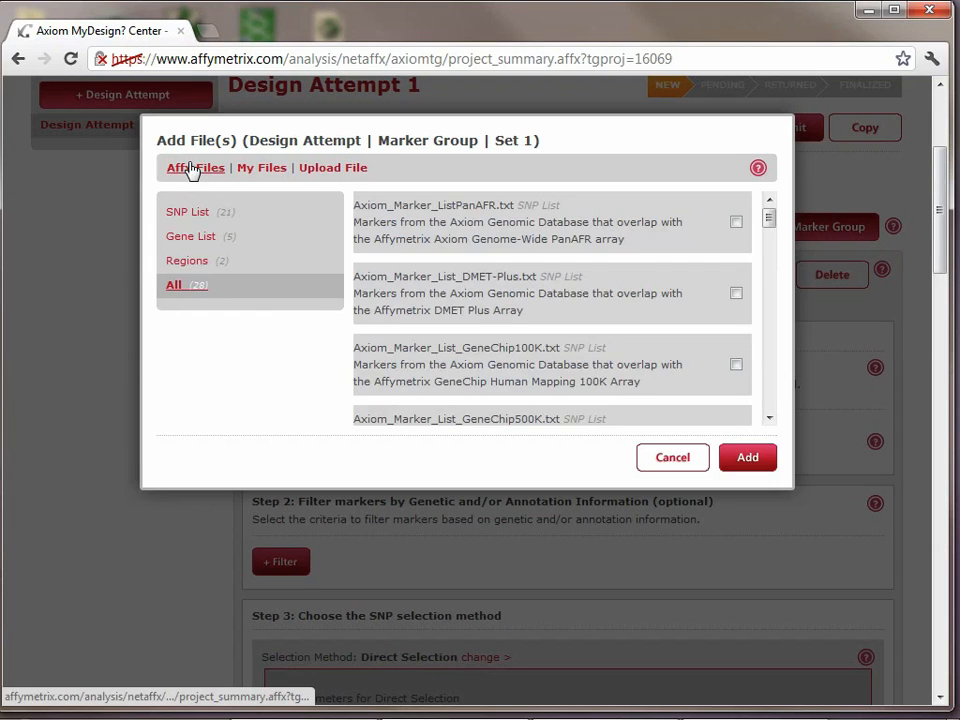
{"action": "left_click", "coordinate": [190, 213]}
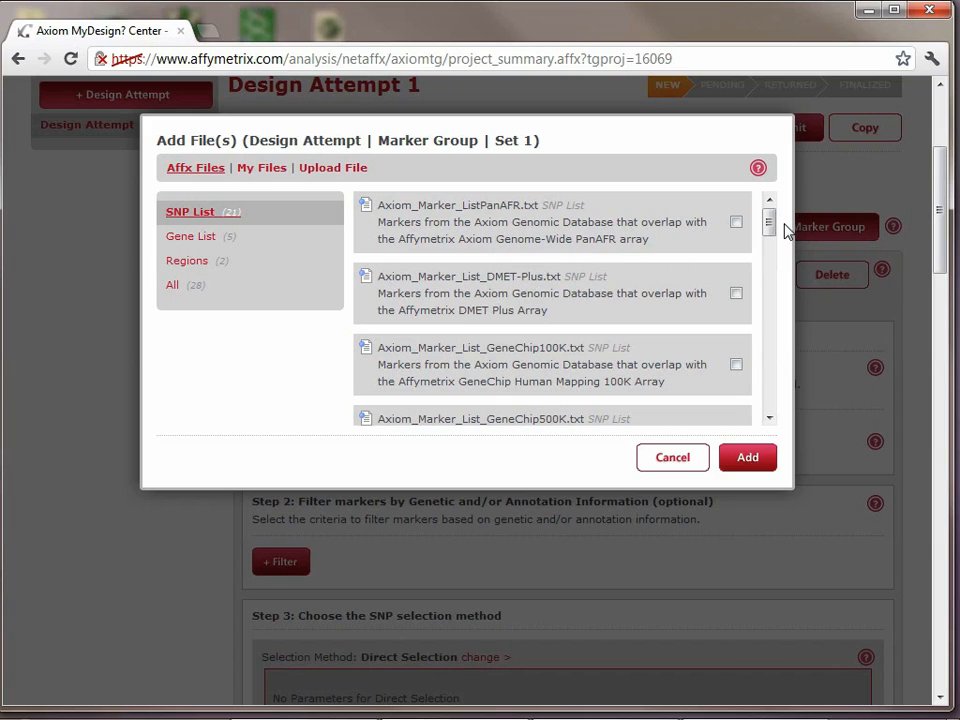
{"action": "left_click_drag", "start_coordinate": [770, 231], "coordinate": [775, 262]}
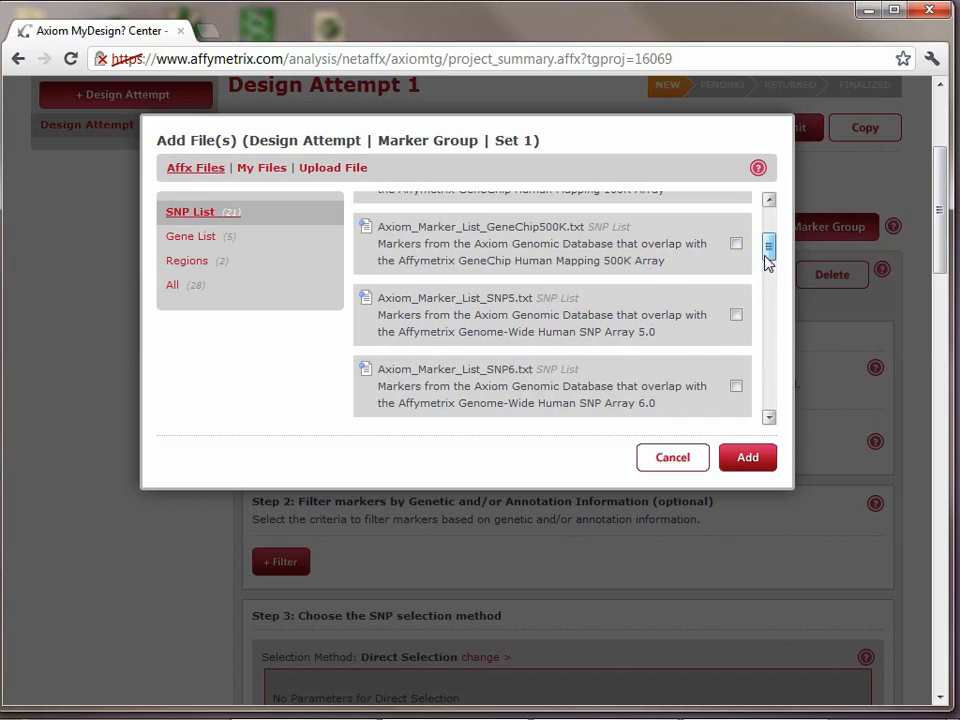
{"action": "left_click_drag", "start_coordinate": [767, 246], "coordinate": [778, 285]}
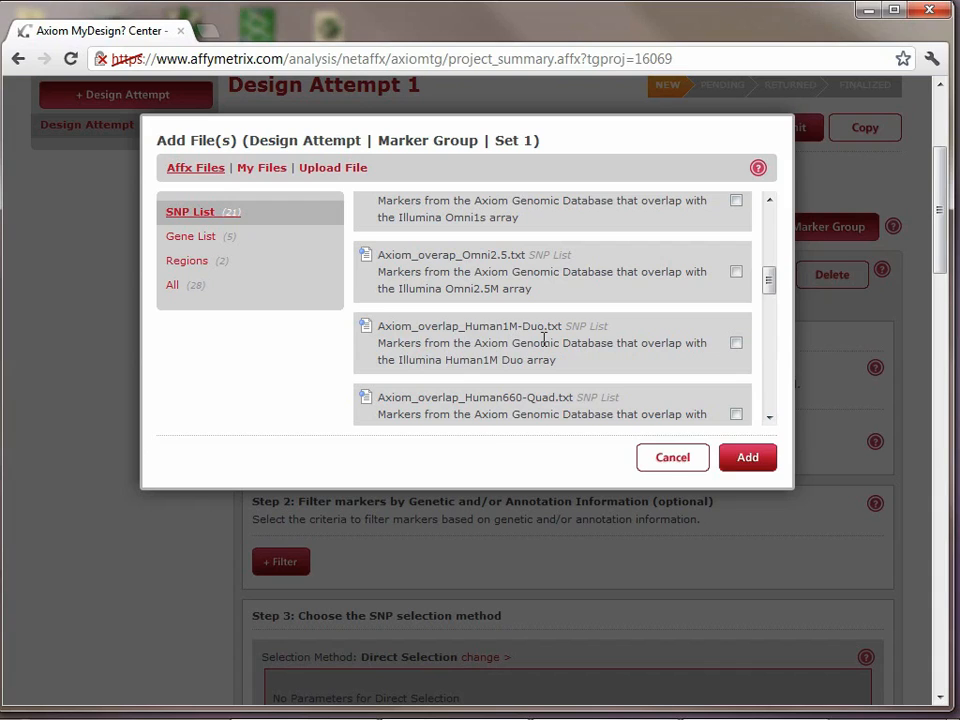
{"action": "left_click", "coordinate": [736, 343]}
{"action": "left_click", "coordinate": [745, 467]}
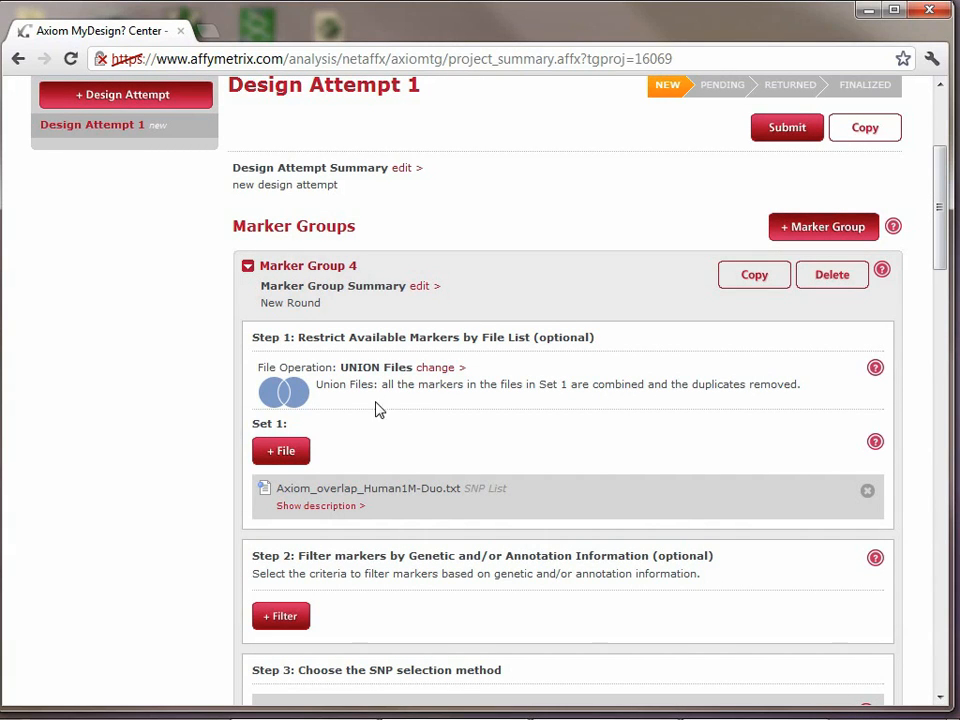
Step: Change the SNP selection method of Marker Group 4 to Greedy Tag
{"action": "scroll", "coordinate": [407, 448], "scroll_direction": "down", "scroll_amount": 1}
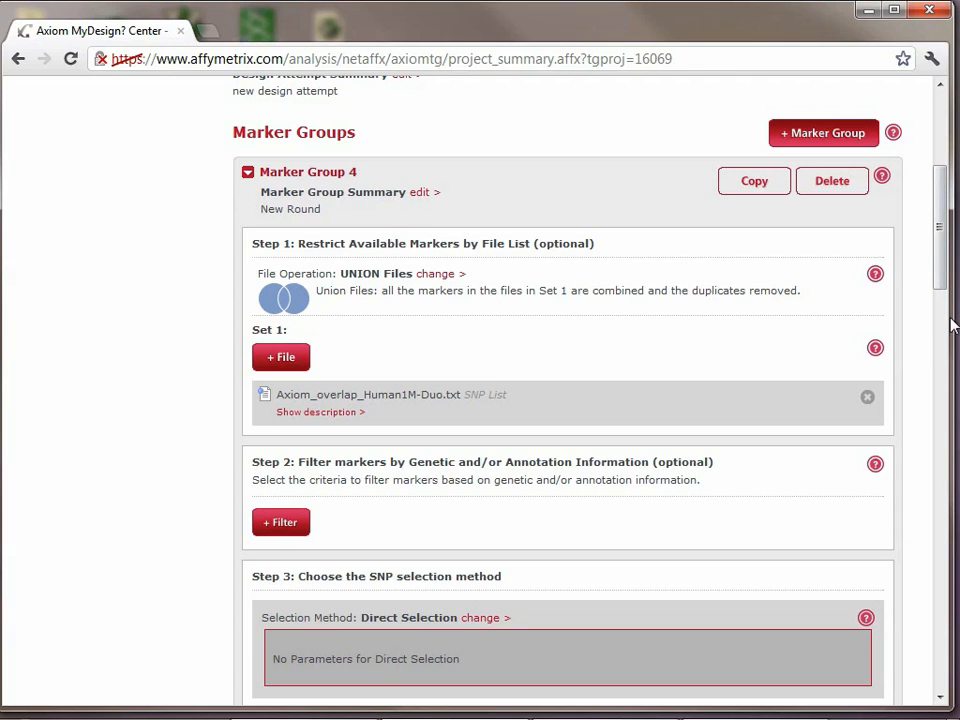
{"action": "left_click_drag", "start_coordinate": [932, 291], "coordinate": [933, 321]}
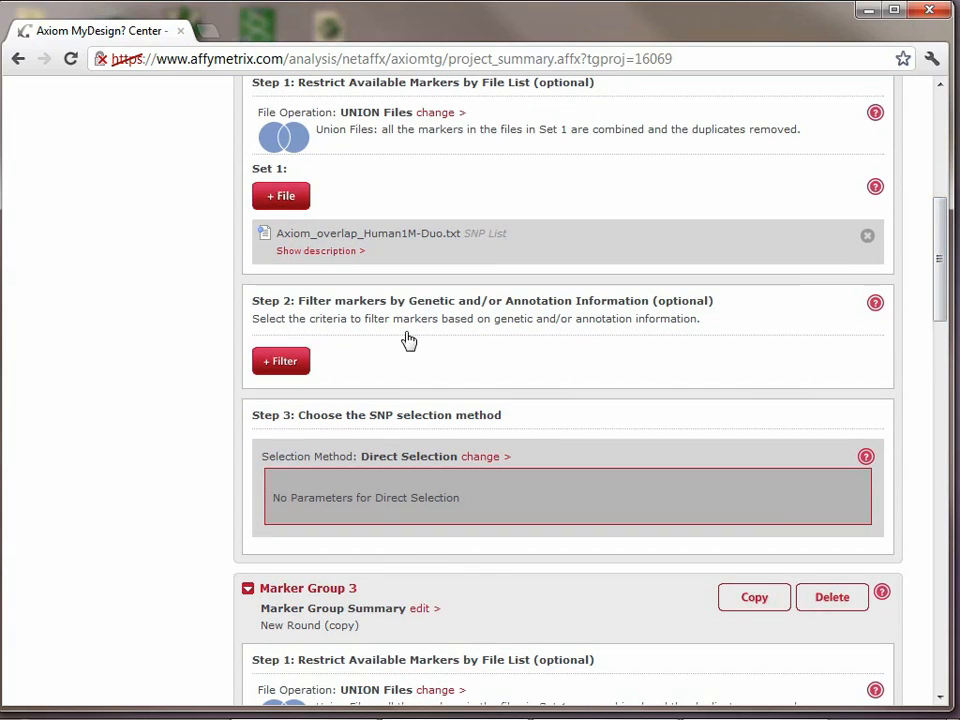
{"action": "left_click", "coordinate": [481, 459]}
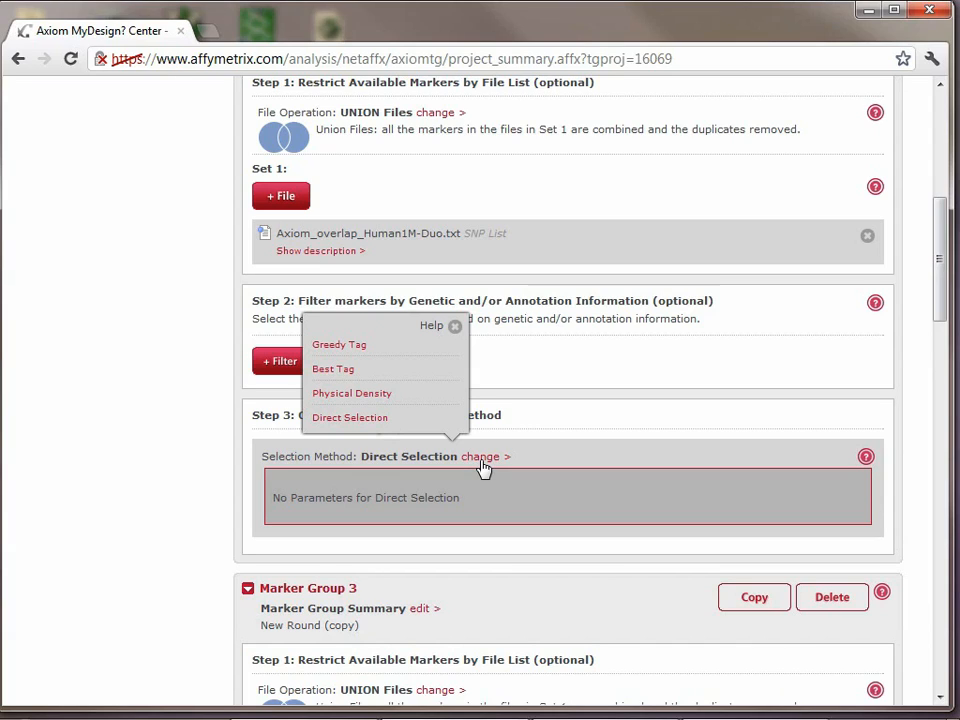
{"action": "left_click", "coordinate": [340, 345]}
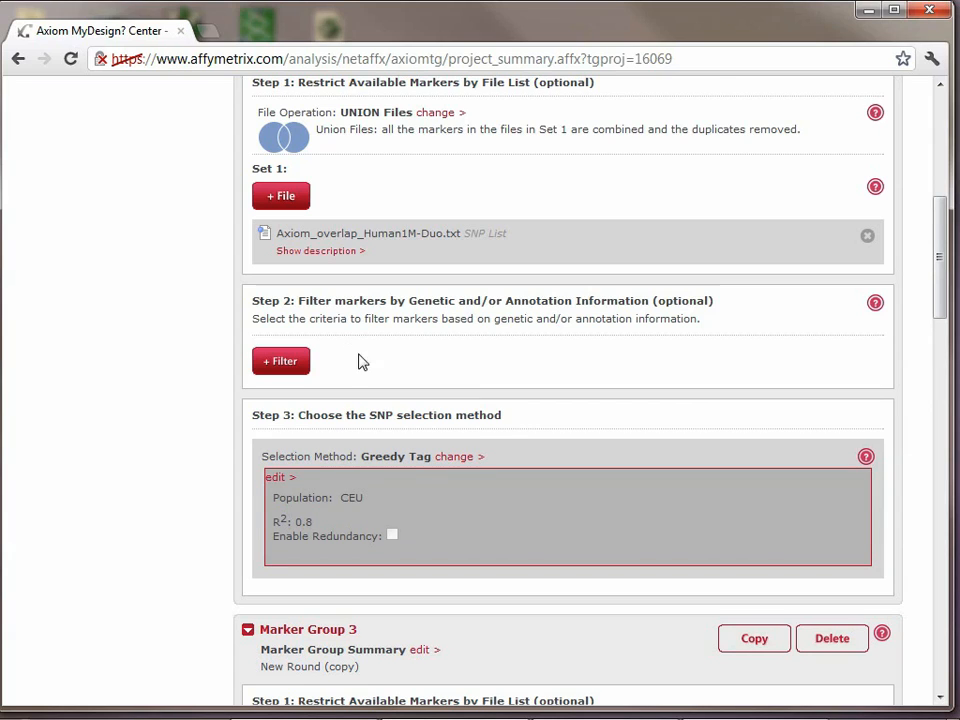
Step: Open the submission overview for Design Attempt 1 and review the files, filters and selection methods of all four marker groups
{"action": "scroll", "coordinate": [505, 435], "scroll_direction": "up", "scroll_amount": 1}
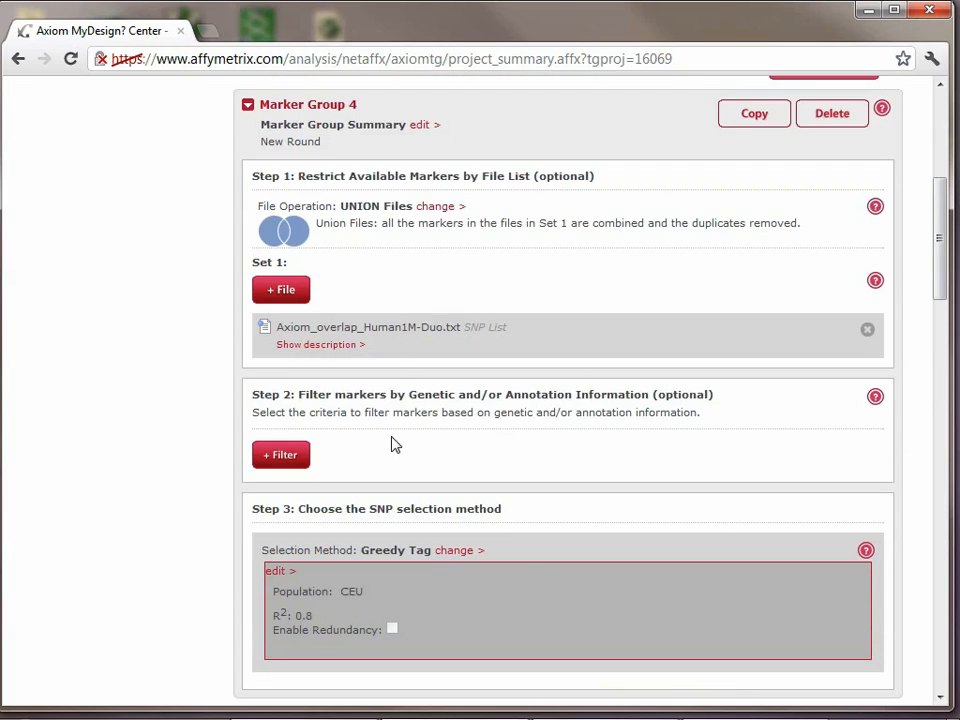
{"action": "scroll", "coordinate": [595, 394], "scroll_direction": "up", "scroll_amount": 1}
{"action": "scroll", "coordinate": [595, 394], "scroll_direction": "up", "scroll_amount": 4}
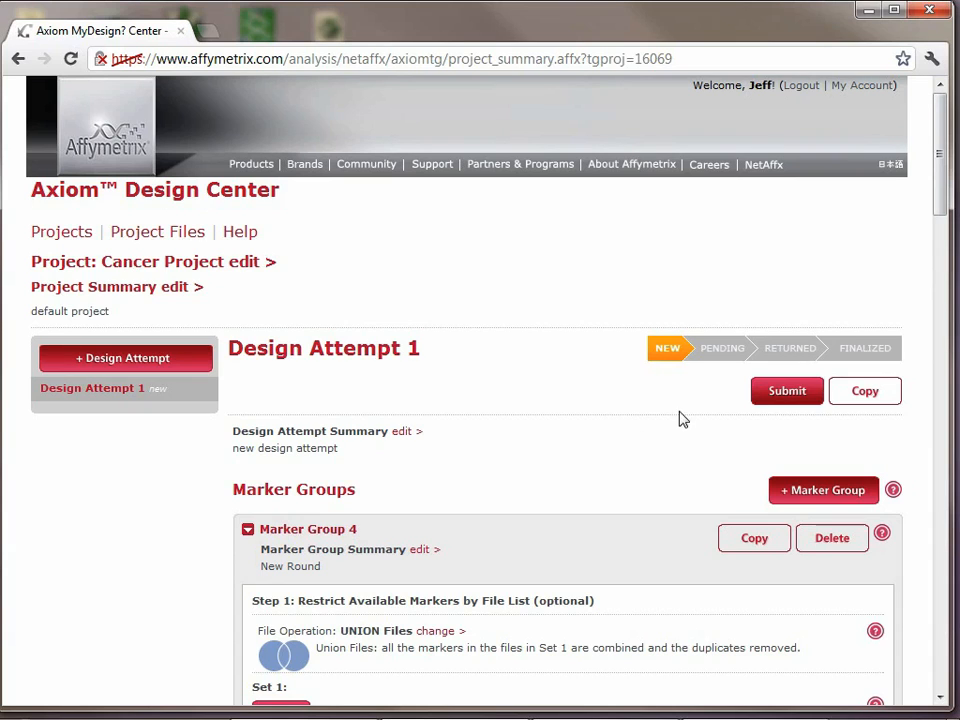
{"action": "left_click", "coordinate": [787, 393]}
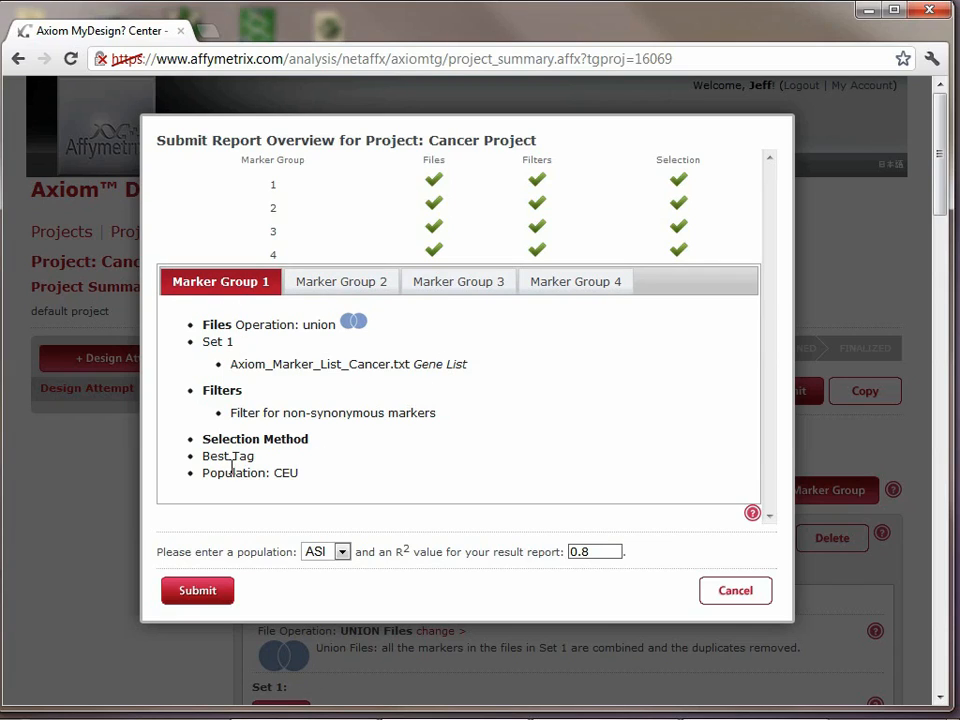
{"action": "left_click", "coordinate": [340, 281]}
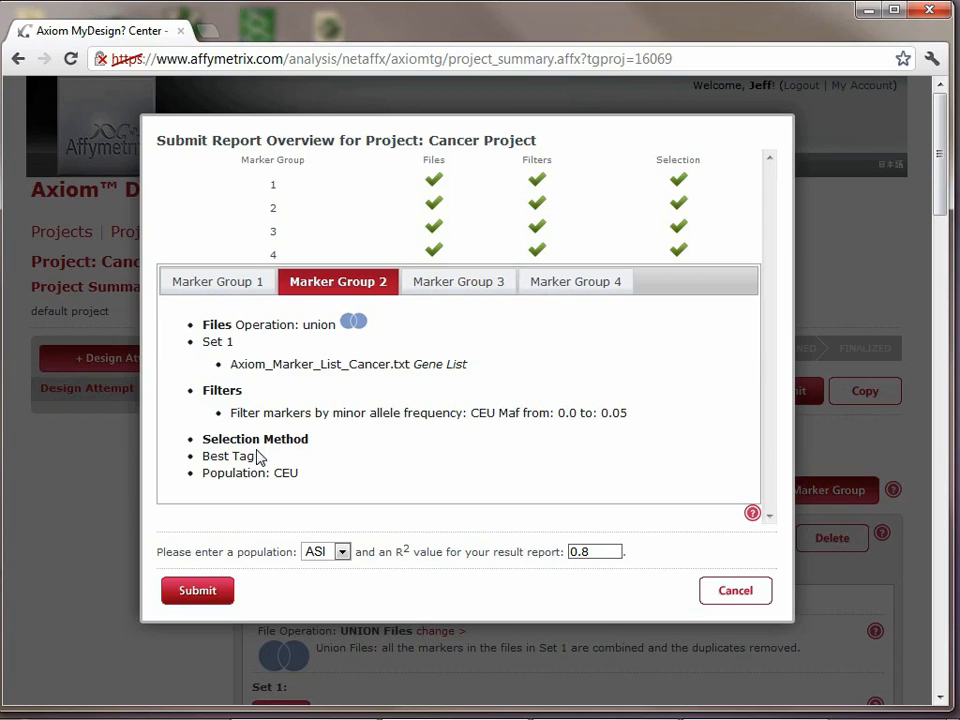
{"action": "left_click", "coordinate": [437, 283]}
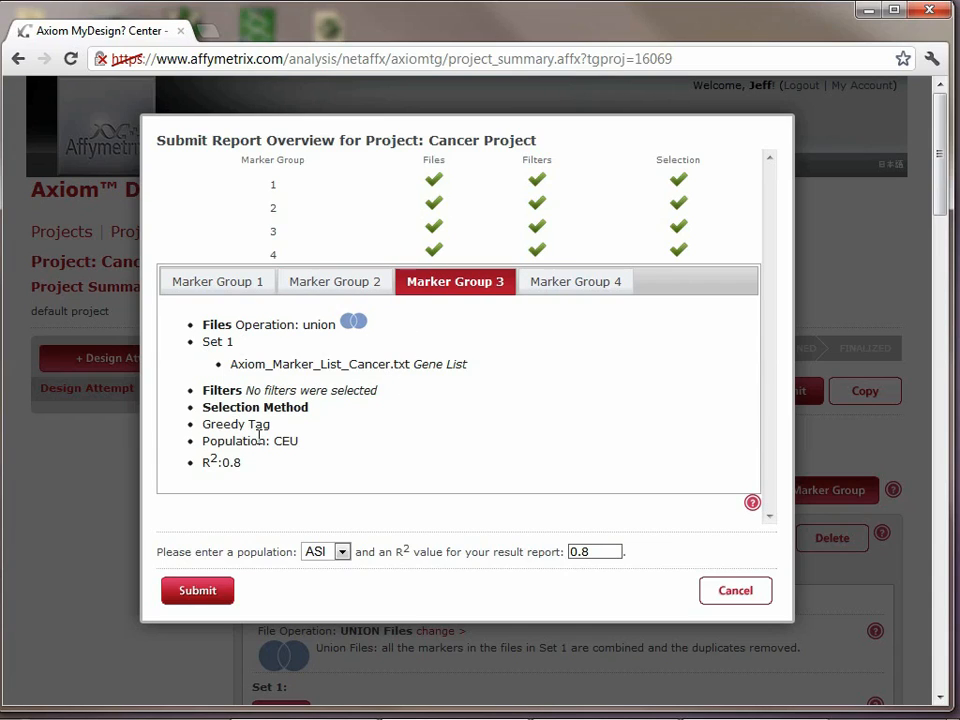
{"action": "left_click", "coordinate": [555, 287]}
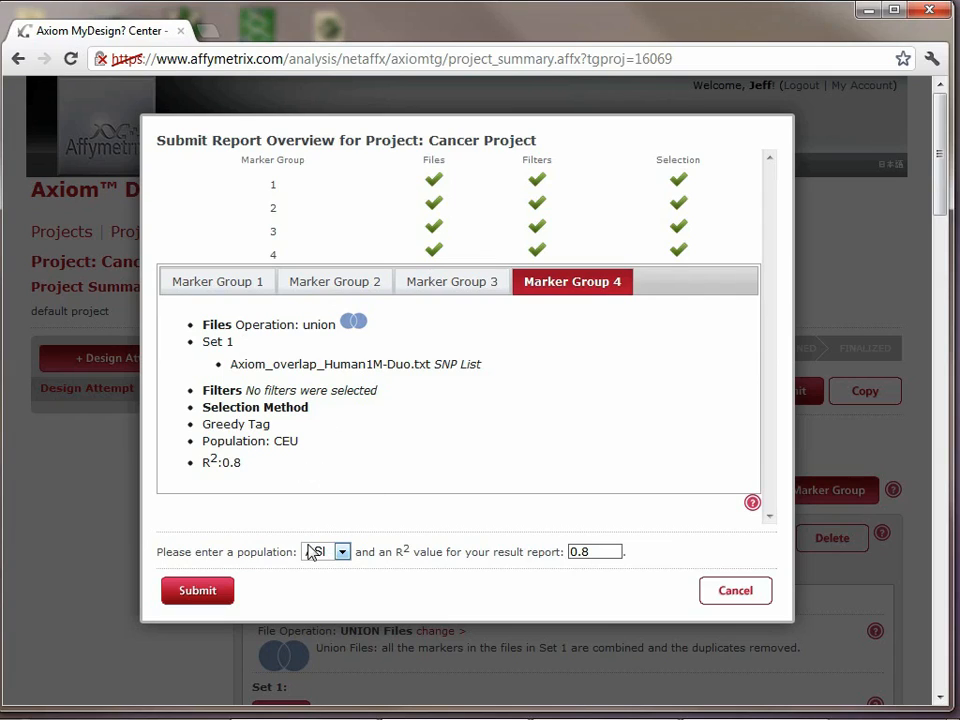
Step: Set the result report's population to CEU and submit the design attempt
{"action": "left_click", "coordinate": [343, 553]}
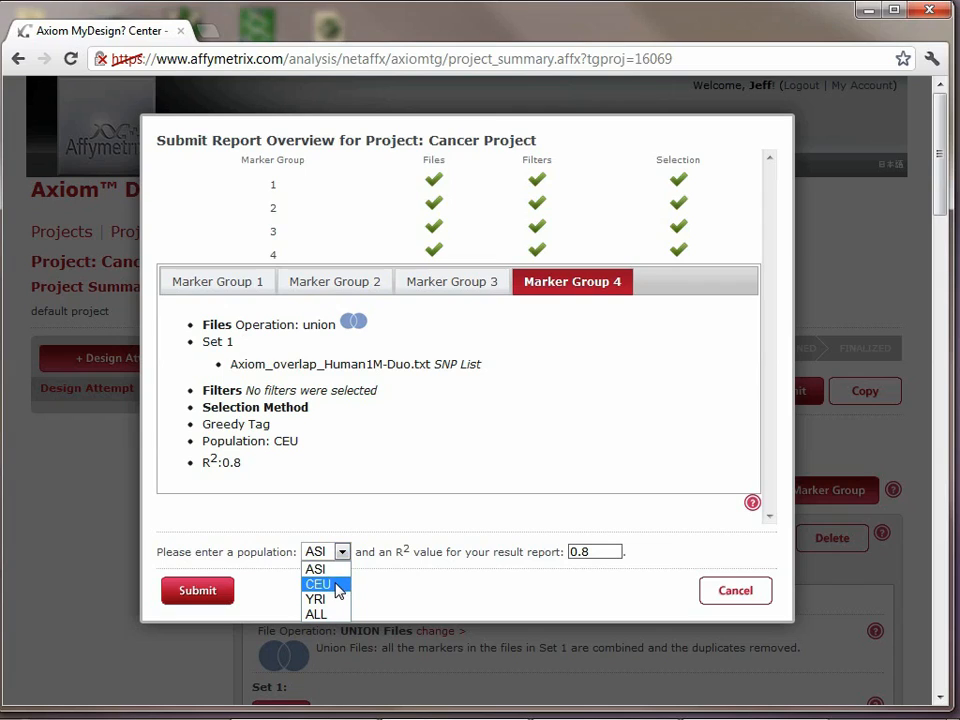
{"action": "left_click", "coordinate": [336, 585]}
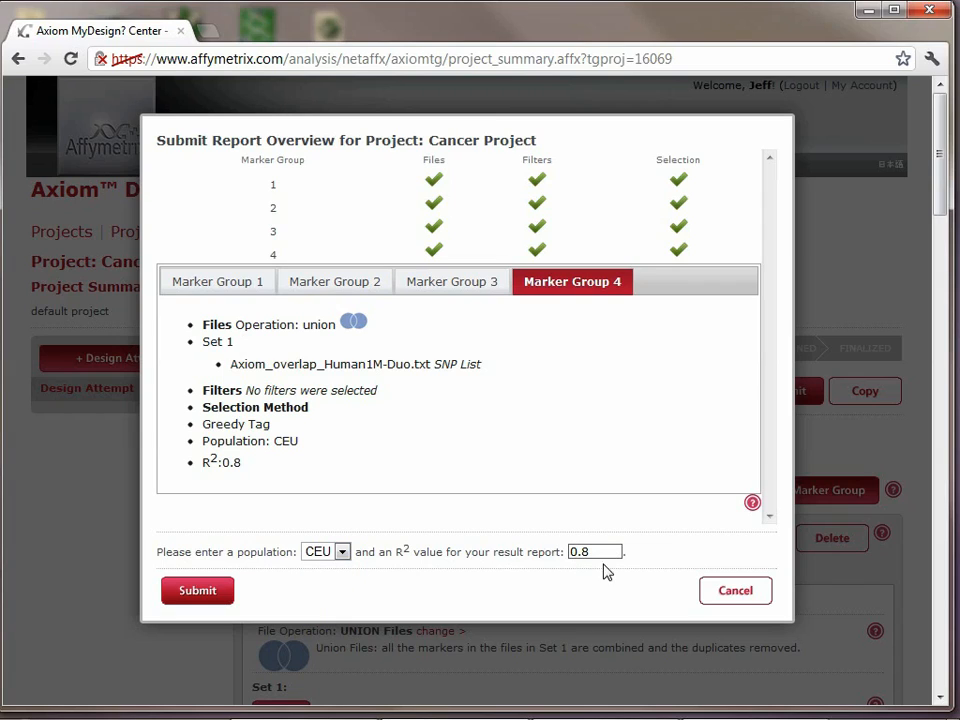
{"action": "left_click", "coordinate": [195, 591]}
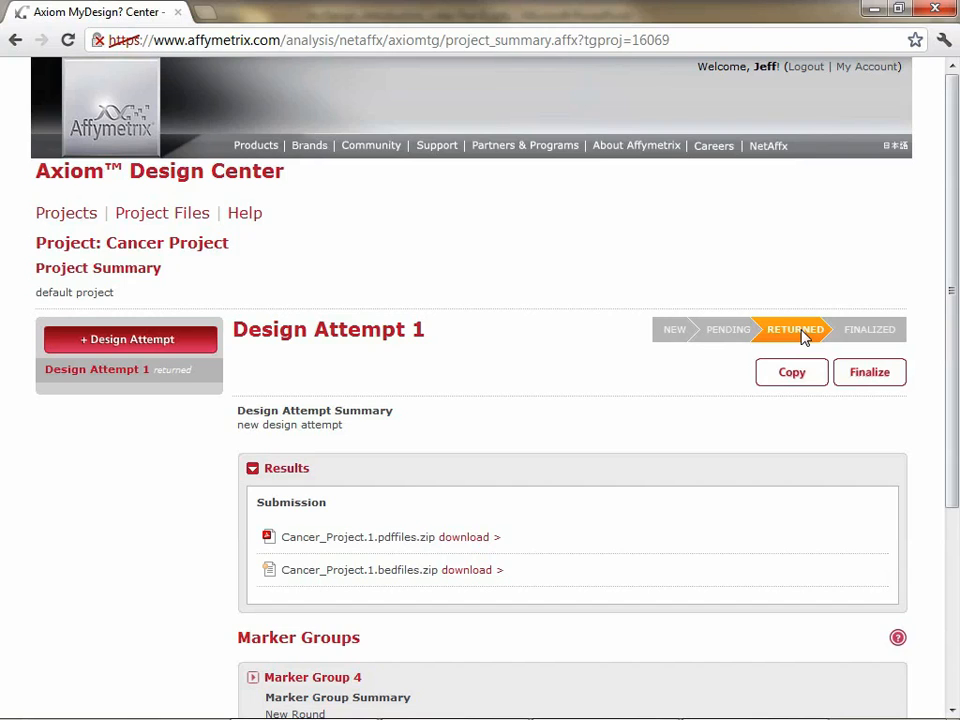
Step: Download the submission result Cancer_Project.1.pdffiles.zip from the returned design attempt and expand Marker Group 4
{"action": "scroll", "coordinate": [803, 338], "scroll_direction": "down", "scroll_amount": 1}
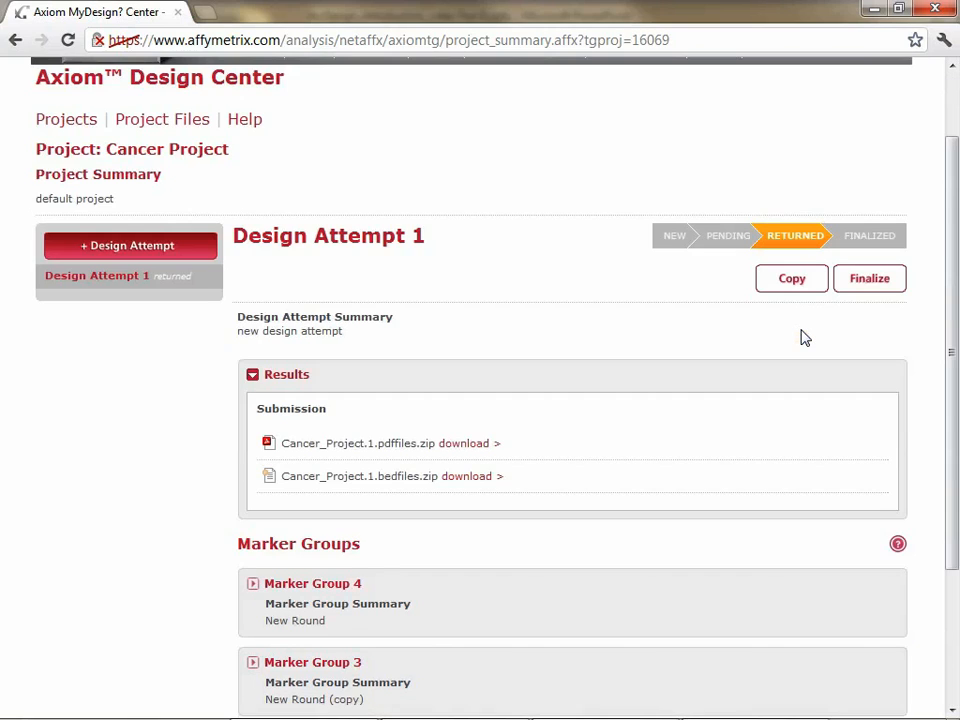
{"action": "scroll", "coordinate": [805, 337], "scroll_direction": "down", "scroll_amount": 1}
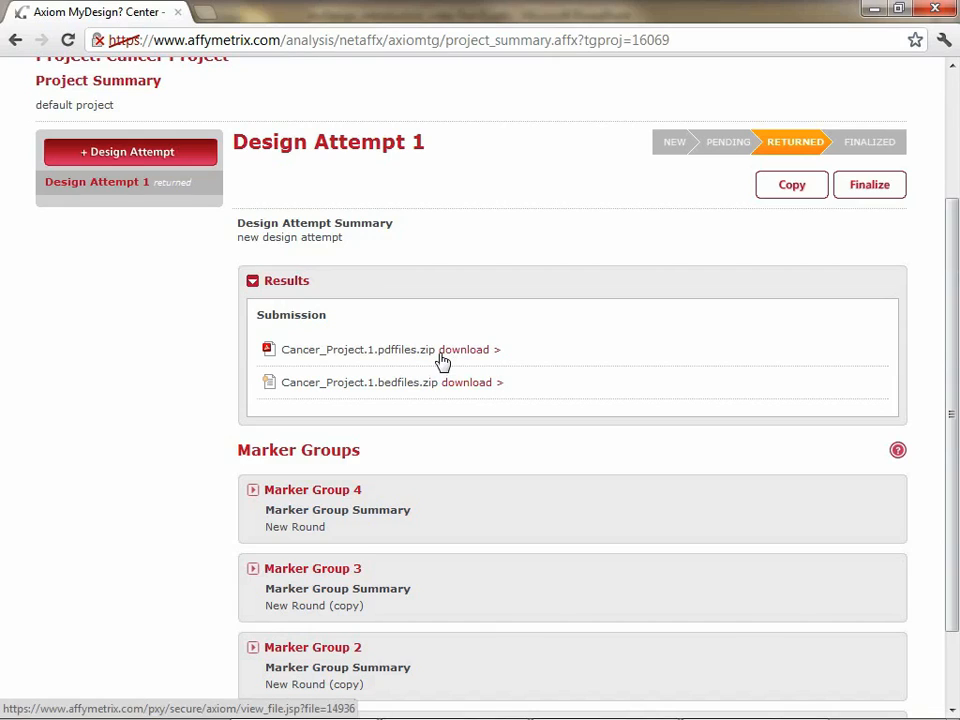
{"action": "left_click", "coordinate": [472, 352]}
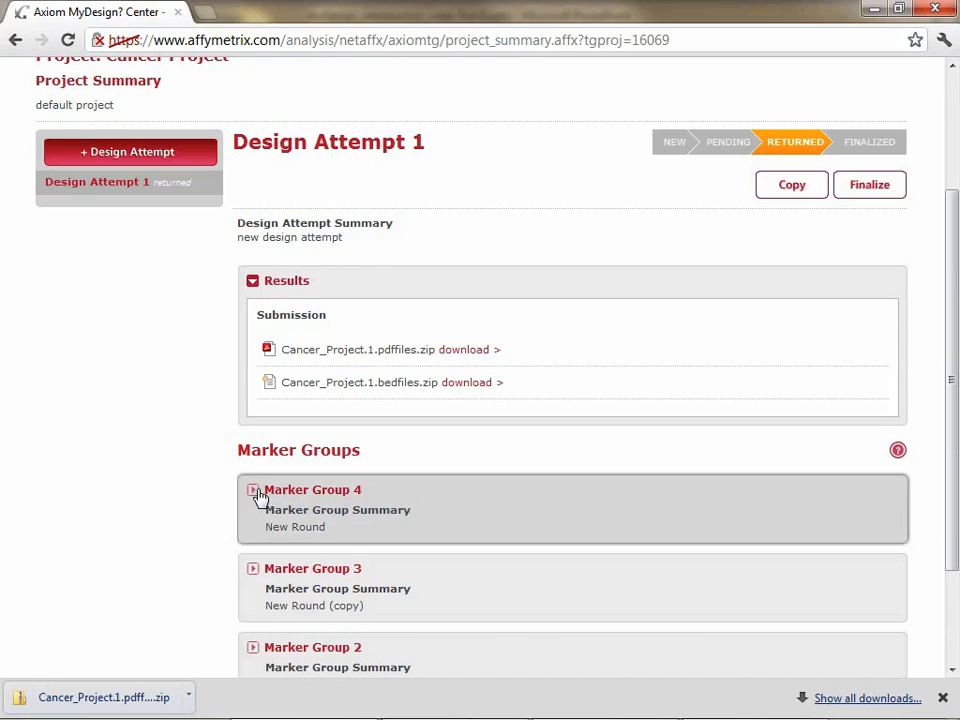
{"action": "left_click", "coordinate": [252, 491]}
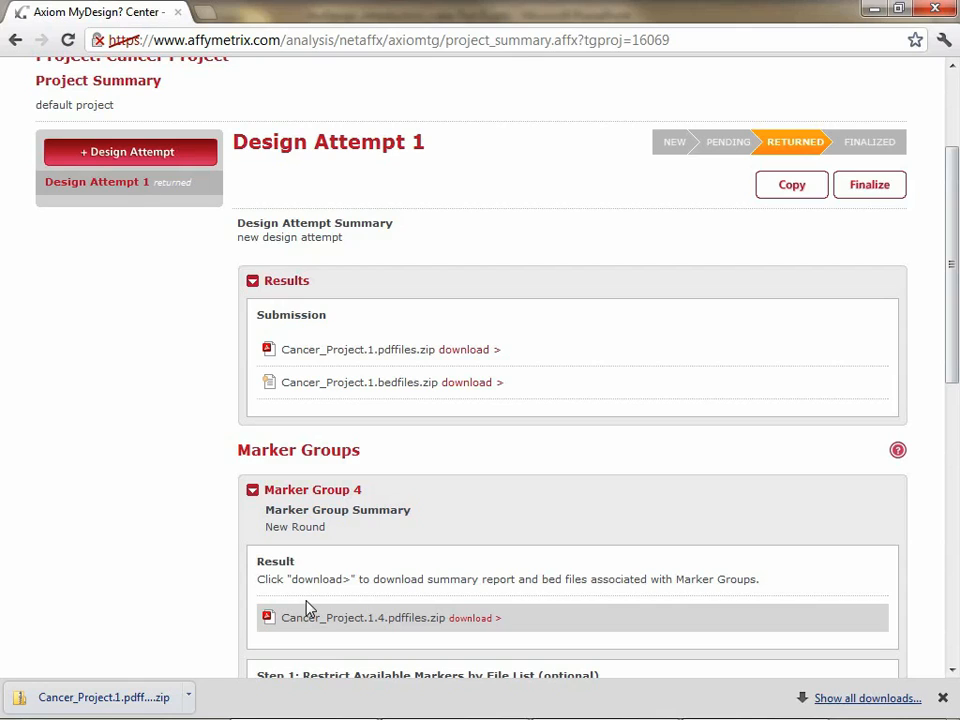
Step: Switch to the Cancer_Project.1.CEU.pdf report in Adobe Reader and examine its design information, target, selected and detailed marker summaries
{"action": "mouse_move", "coordinate": [731, 714]}
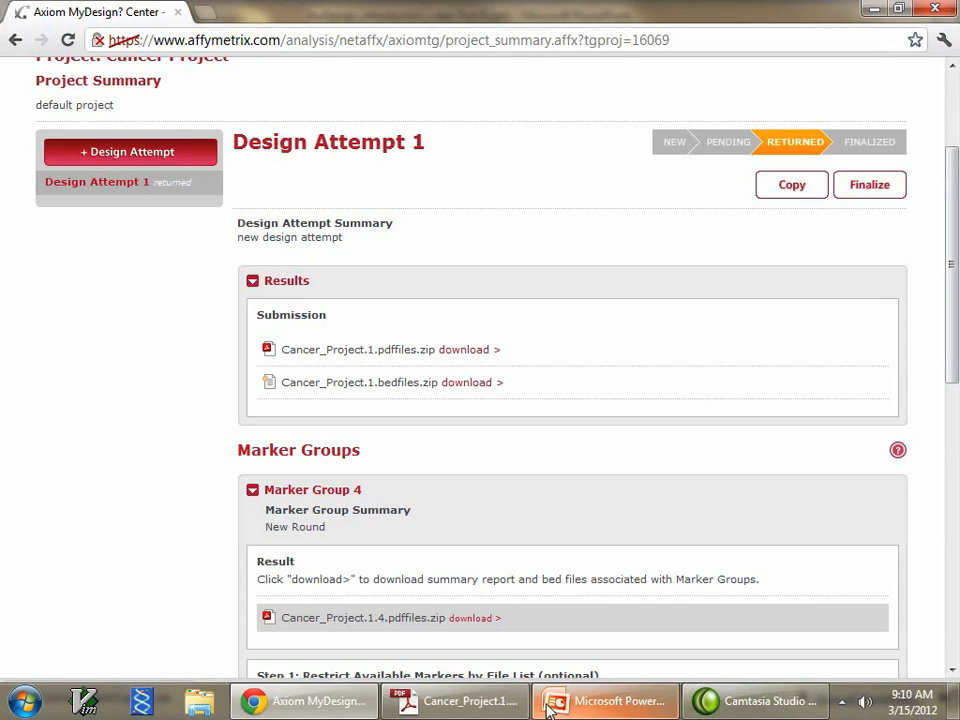
{"action": "left_click", "coordinate": [450, 708]}
{"action": "scroll", "coordinate": [450, 708], "scroll_direction": "up", "scroll_amount": 12}
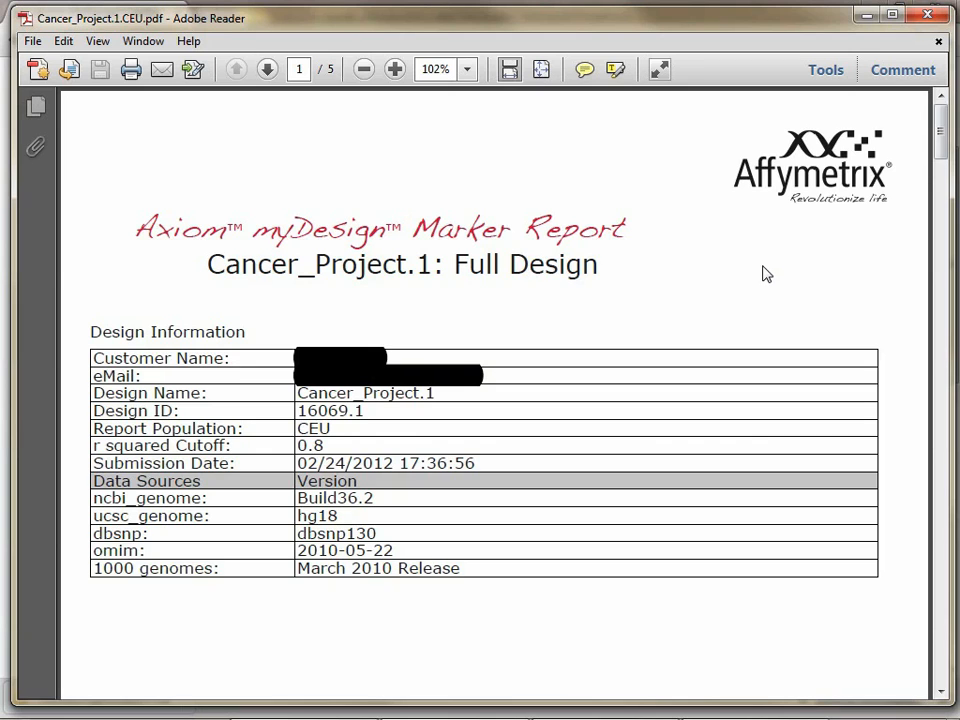
{"action": "scroll", "coordinate": [450, 632], "scroll_direction": "down", "scroll_amount": 2}
{"action": "scroll", "coordinate": [450, 633], "scroll_direction": "down", "scroll_amount": 20}
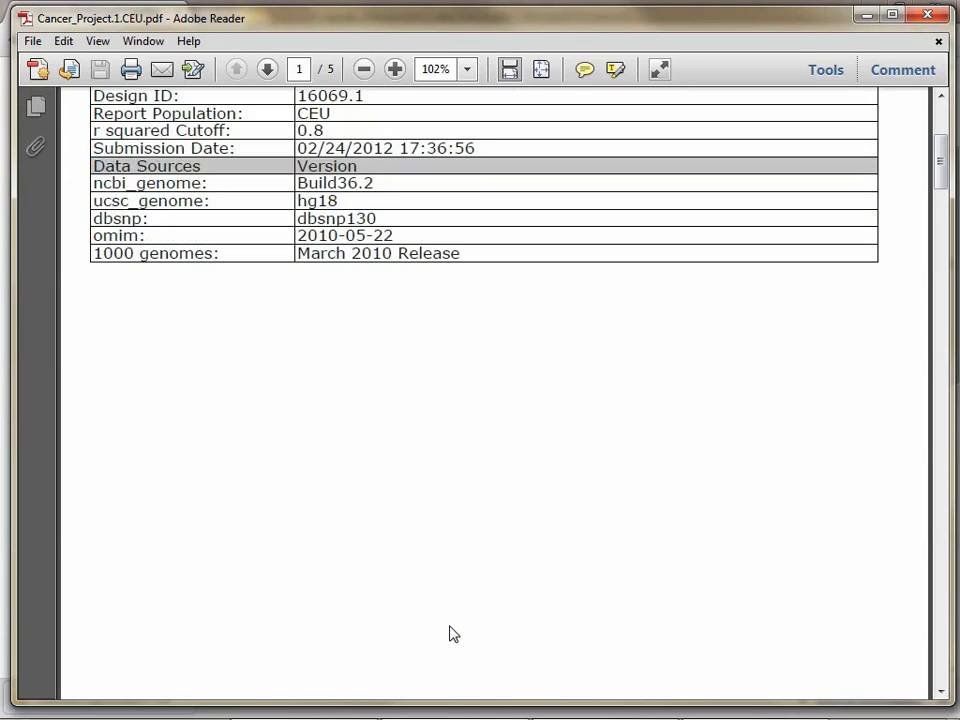
{"action": "scroll", "coordinate": [450, 633], "scroll_direction": "down", "scroll_amount": 2}
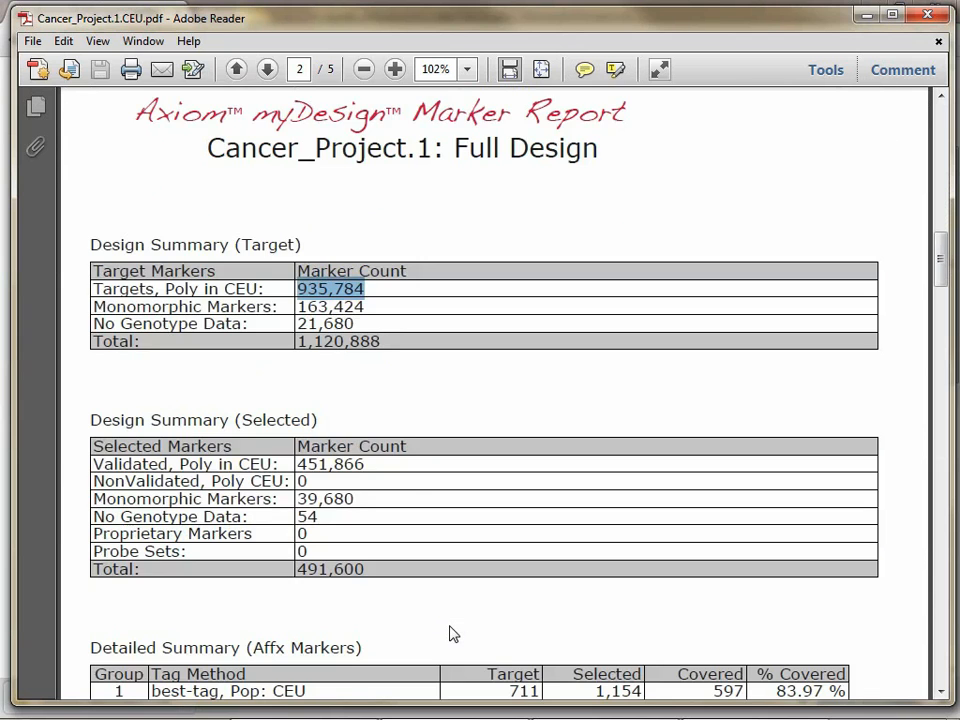
{"action": "scroll", "coordinate": [450, 633], "scroll_direction": "down", "scroll_amount": 1}
{"action": "scroll", "coordinate": [450, 633], "scroll_direction": "down", "scroll_amount": 1}
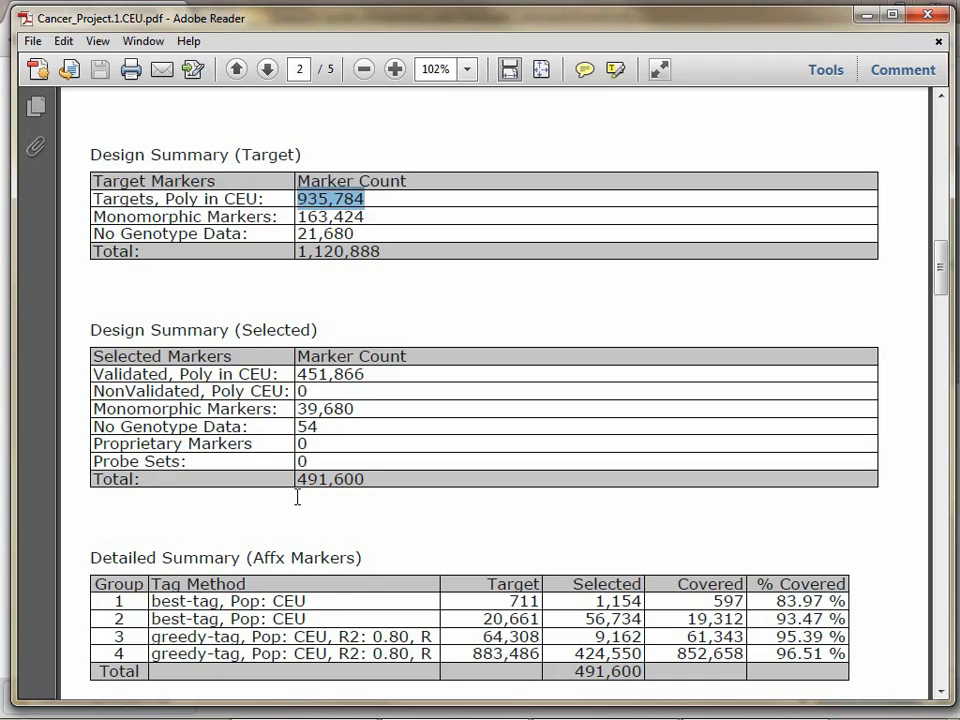
Step: Switch back to the Axiom Design Center in the browser and copy Design Attempt 1 as a new design attempt
{"action": "mouse_move", "coordinate": [403, 717]}
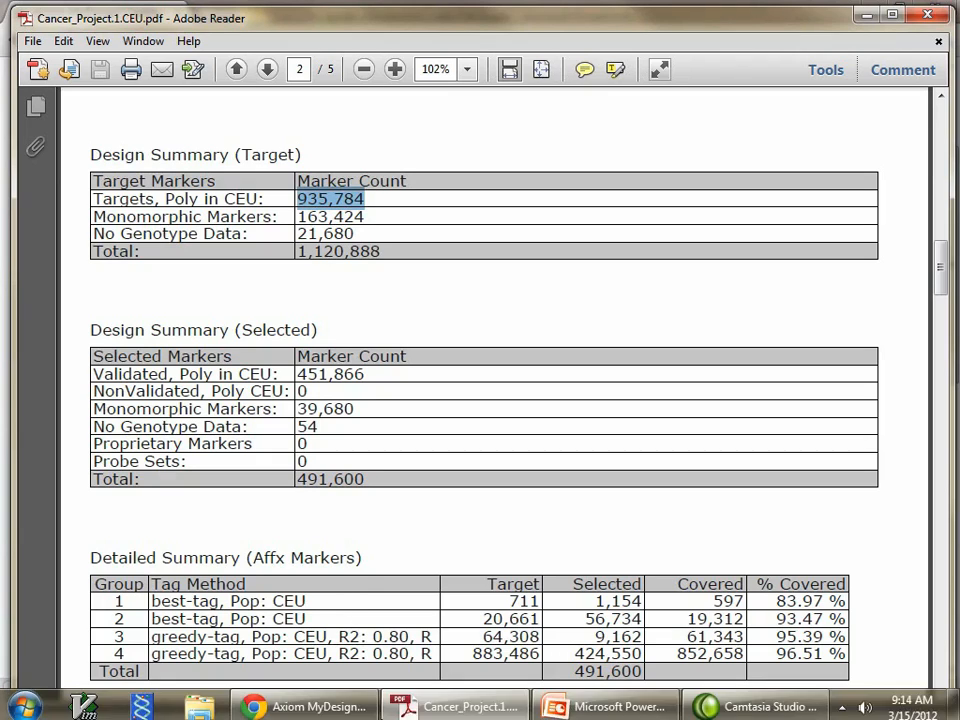
{"action": "left_click", "coordinate": [330, 710]}
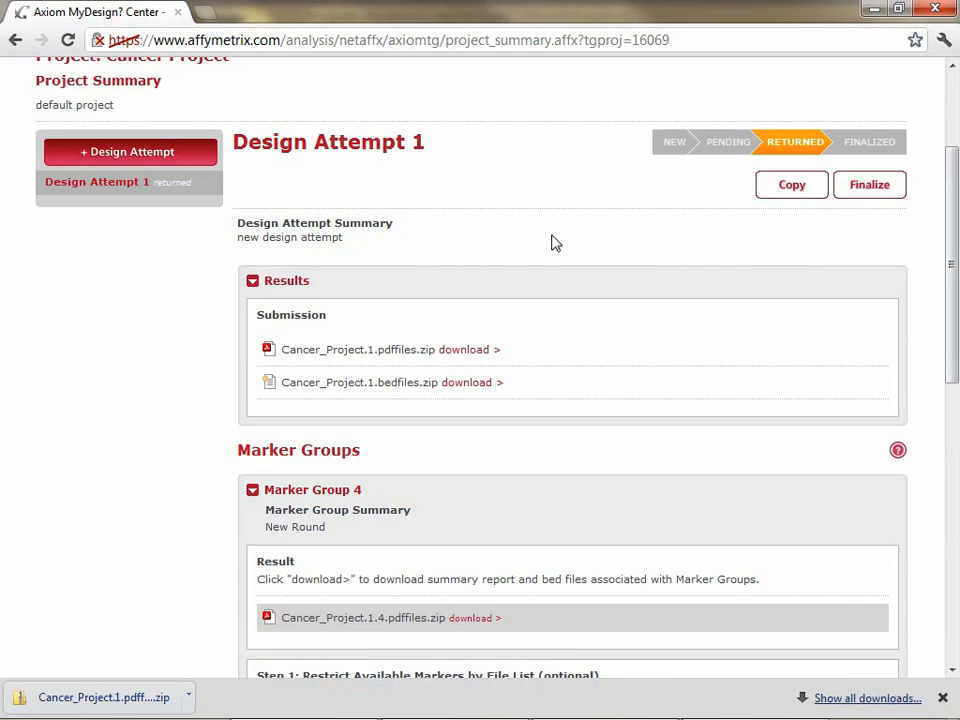
{"action": "left_click", "coordinate": [790, 187]}
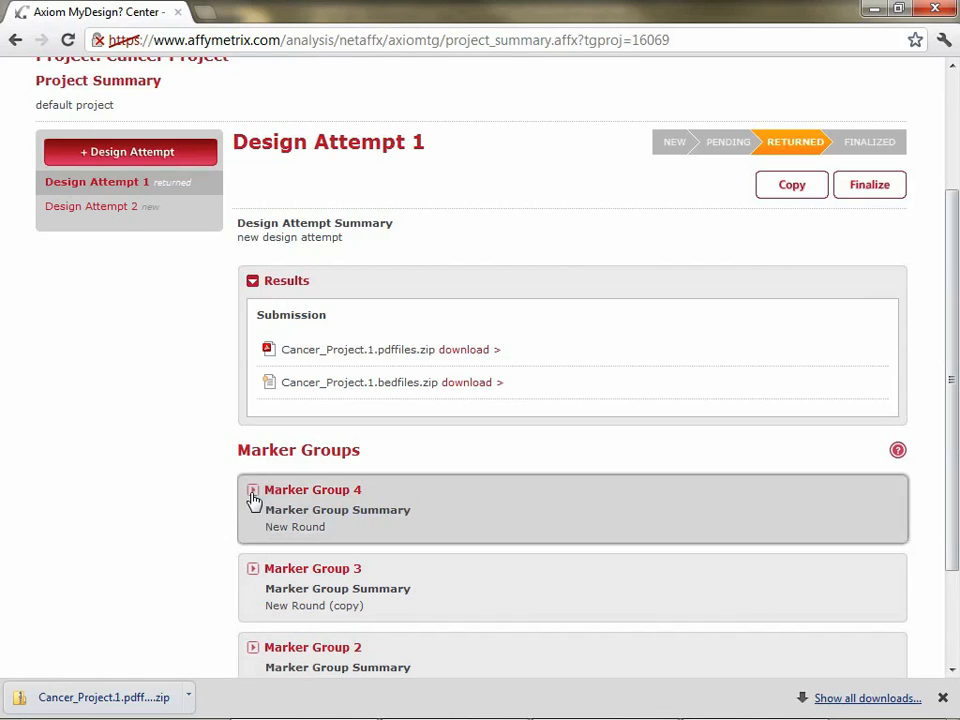
Step: Expand Marker Group 4 in Design Attempt 1 and review its result file, file list, filters and selection method
{"action": "left_click", "coordinate": [253, 492]}
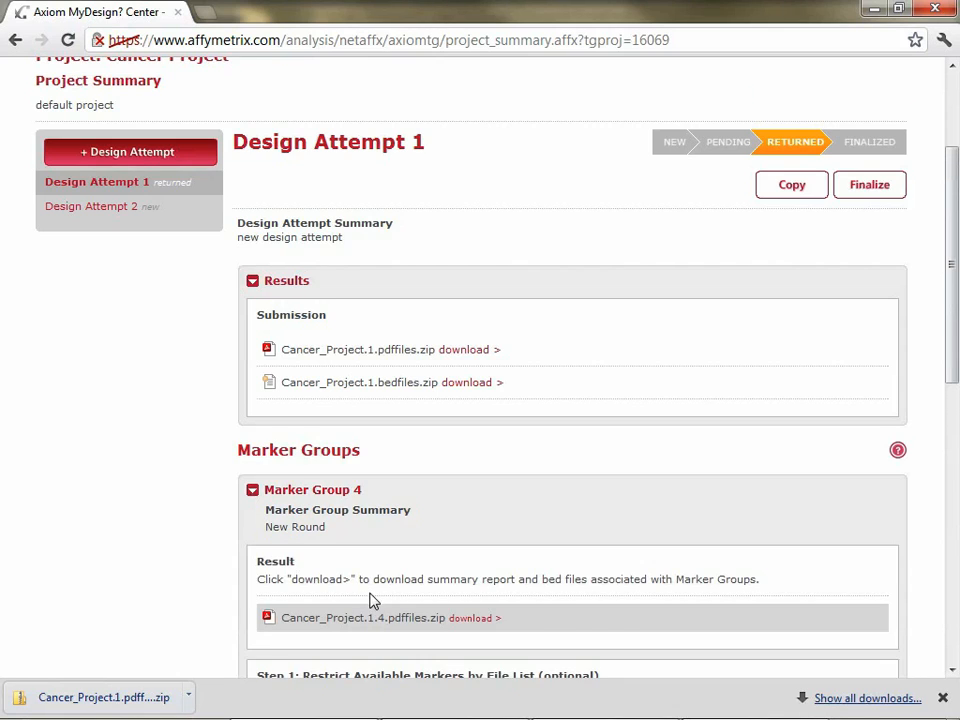
{"action": "scroll", "coordinate": [372, 598], "scroll_direction": "down", "scroll_amount": 2}
{"action": "scroll", "coordinate": [375, 595], "scroll_direction": "down", "scroll_amount": 2}
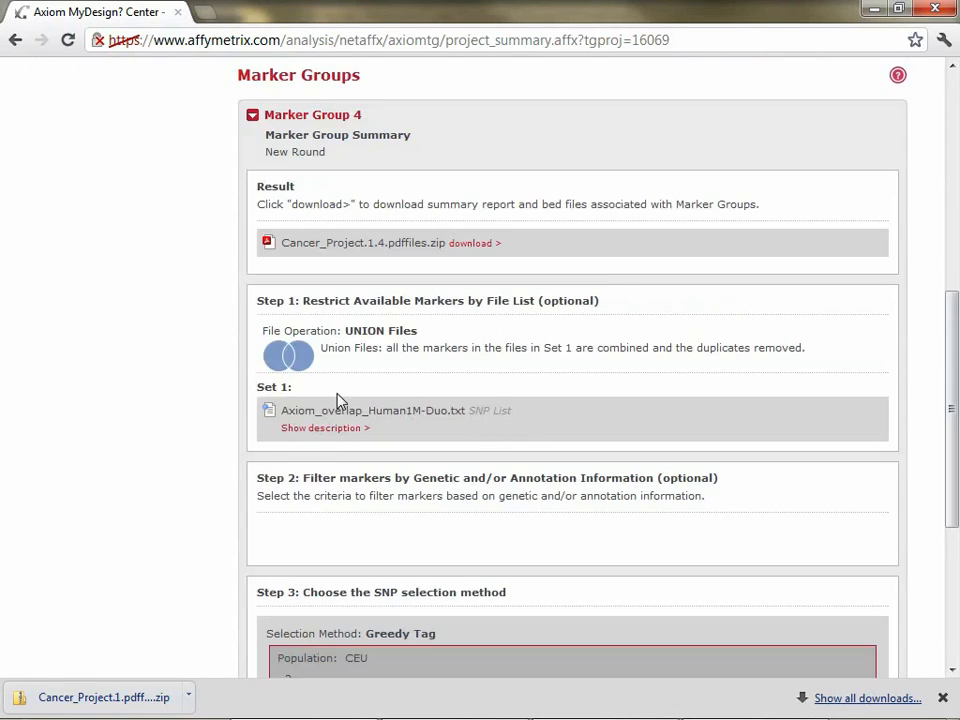
Step: Finish reviewing Marker Group 4 in Design Attempt 1, then open Design Attempt 2 and expand its Marker Group 4
{"action": "scroll", "coordinate": [366, 460], "scroll_direction": "down", "scroll_amount": 1}
{"action": "scroll", "coordinate": [370, 467], "scroll_direction": "down", "scroll_amount": 1}
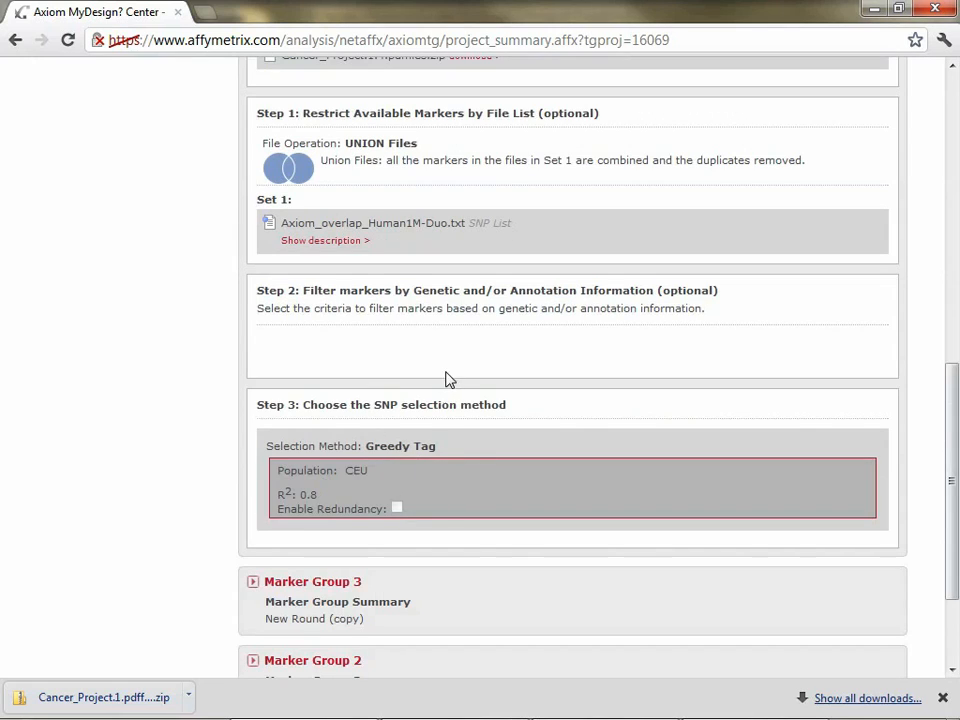
{"action": "scroll", "coordinate": [446, 379], "scroll_direction": "up", "scroll_amount": 7}
{"action": "left_click", "coordinate": [75, 398]}
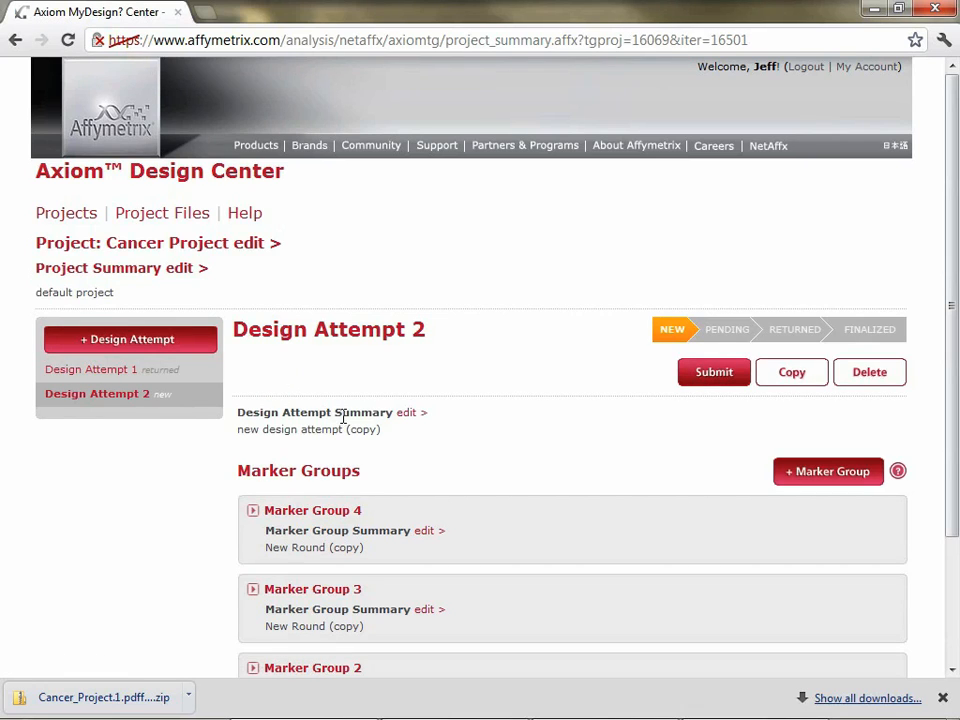
{"action": "scroll", "coordinate": [333, 453], "scroll_direction": "down", "scroll_amount": 3}
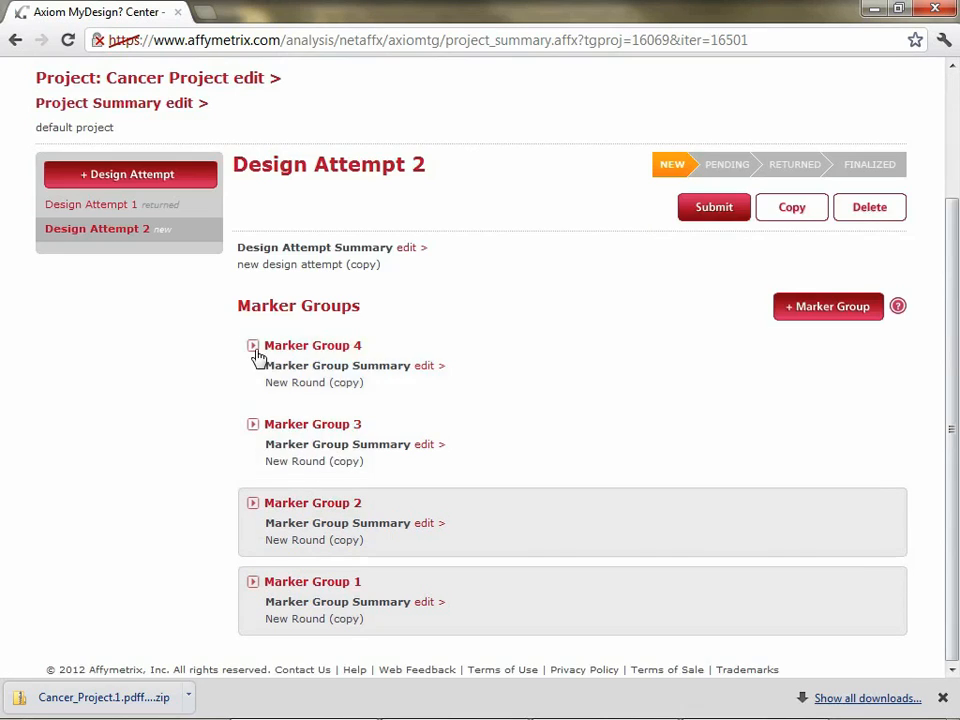
{"action": "left_click", "coordinate": [255, 350]}
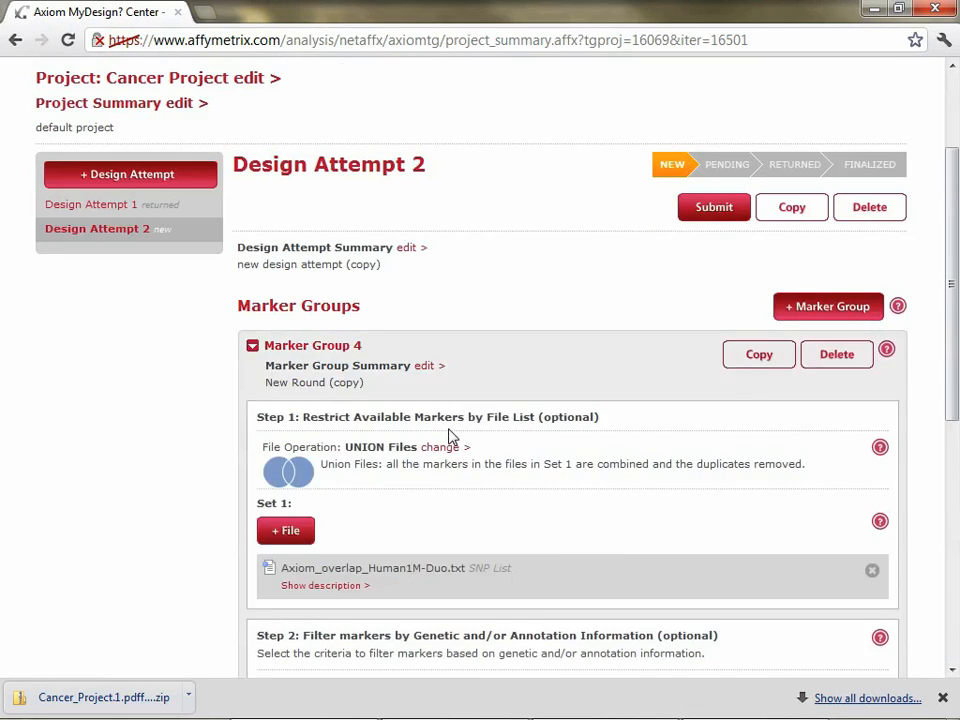
Step: Change the SNP selection method of Marker Group 4 in Design Attempt 2 to Best Tag
{"action": "scroll", "coordinate": [450, 435], "scroll_direction": "down", "scroll_amount": 3}
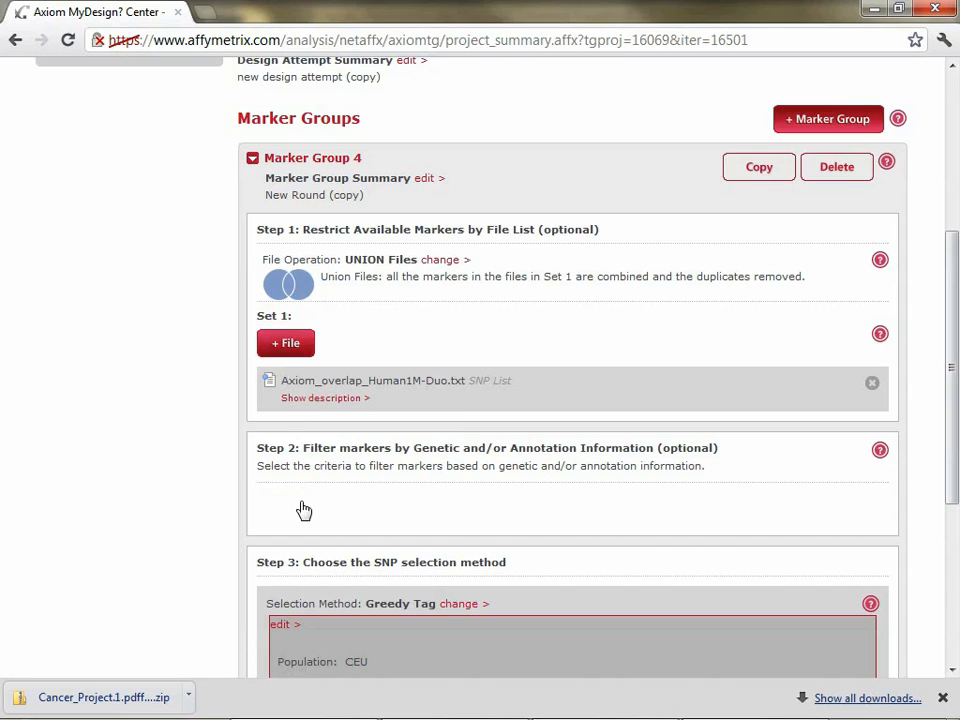
{"action": "scroll", "coordinate": [302, 508], "scroll_direction": "down", "scroll_amount": 2}
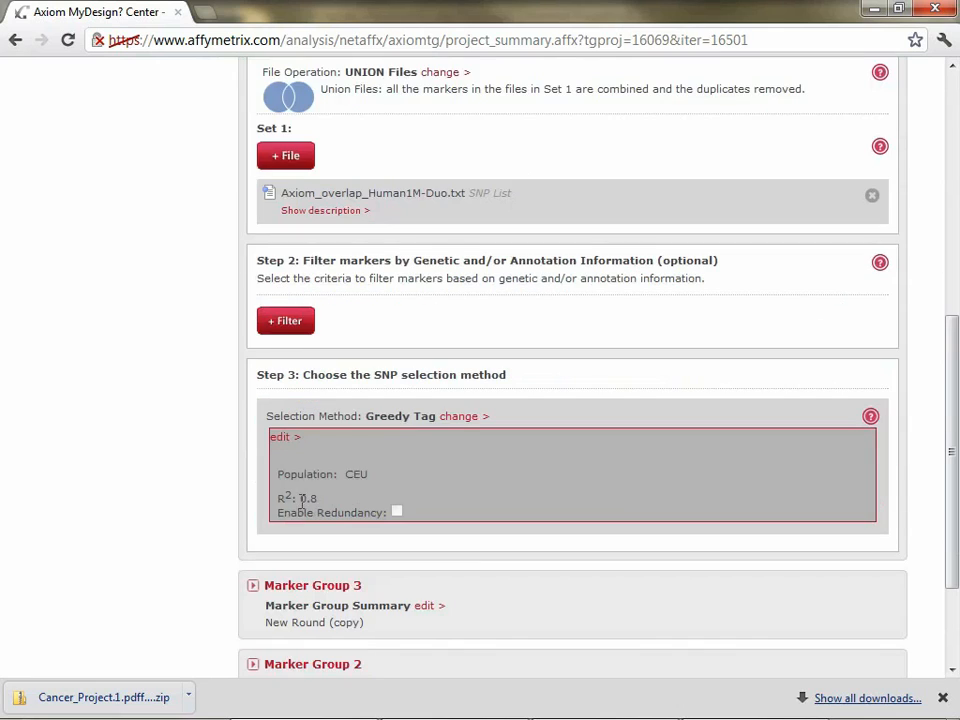
{"action": "left_click", "coordinate": [465, 421]}
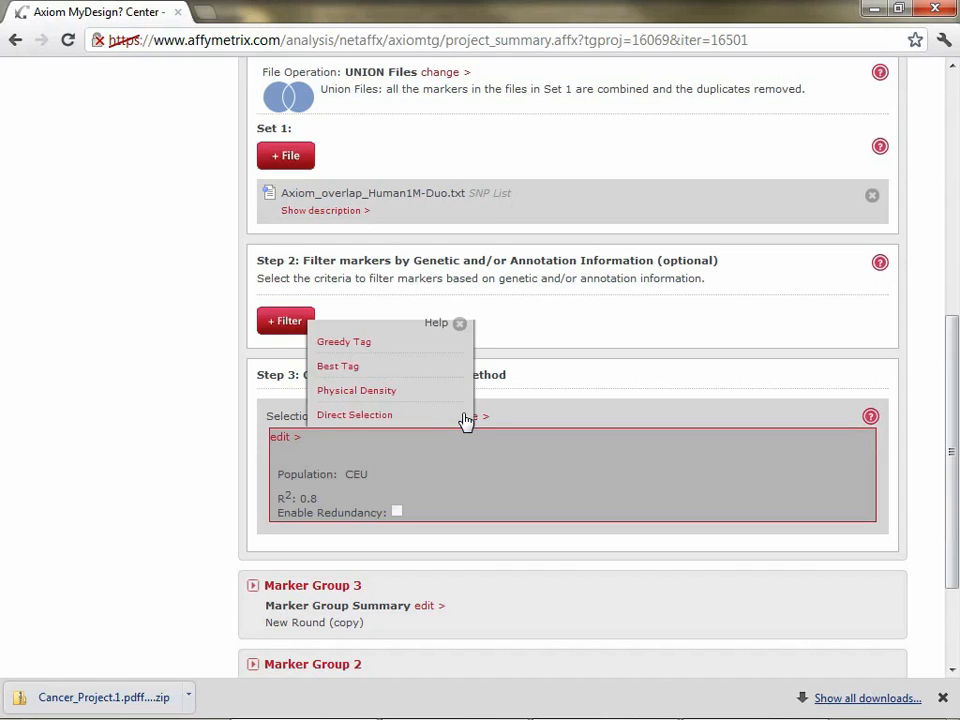
{"action": "left_click", "coordinate": [335, 368]}
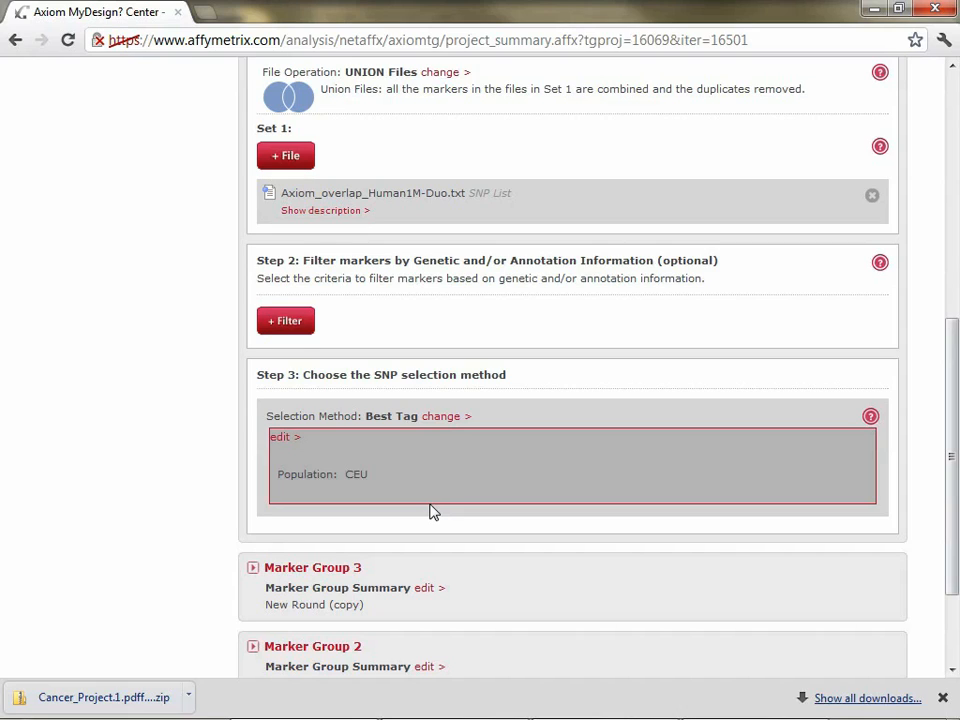
Step: Set the SNP selection method of Marker Group 4 to Direct Selection and review the group's file list, filter and selection settings
{"action": "left_click", "coordinate": [445, 420]}
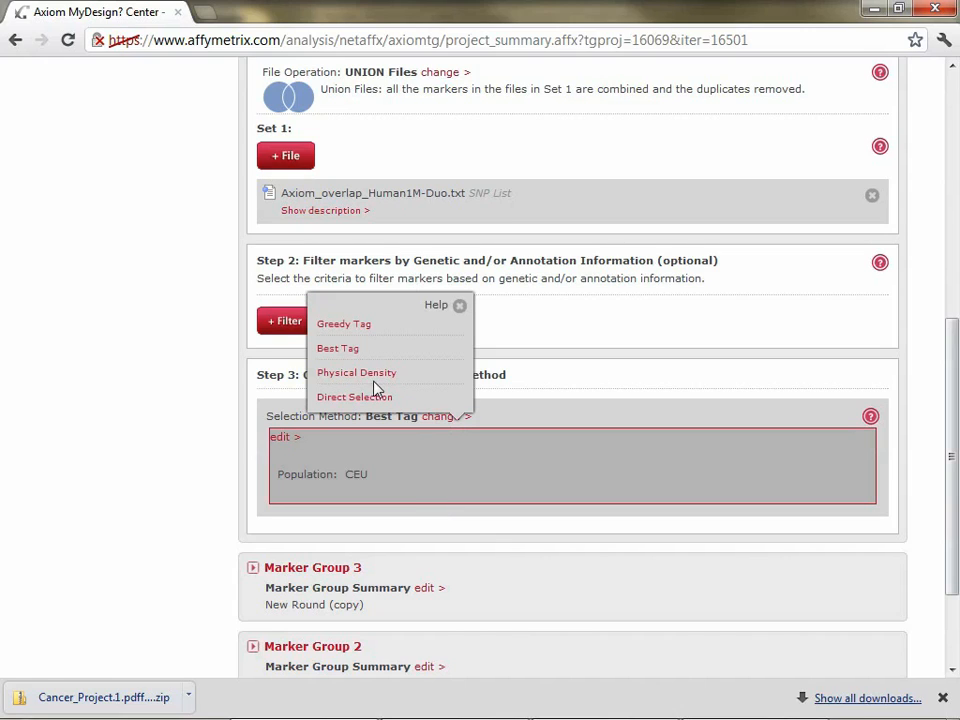
{"action": "left_click", "coordinate": [355, 397]}
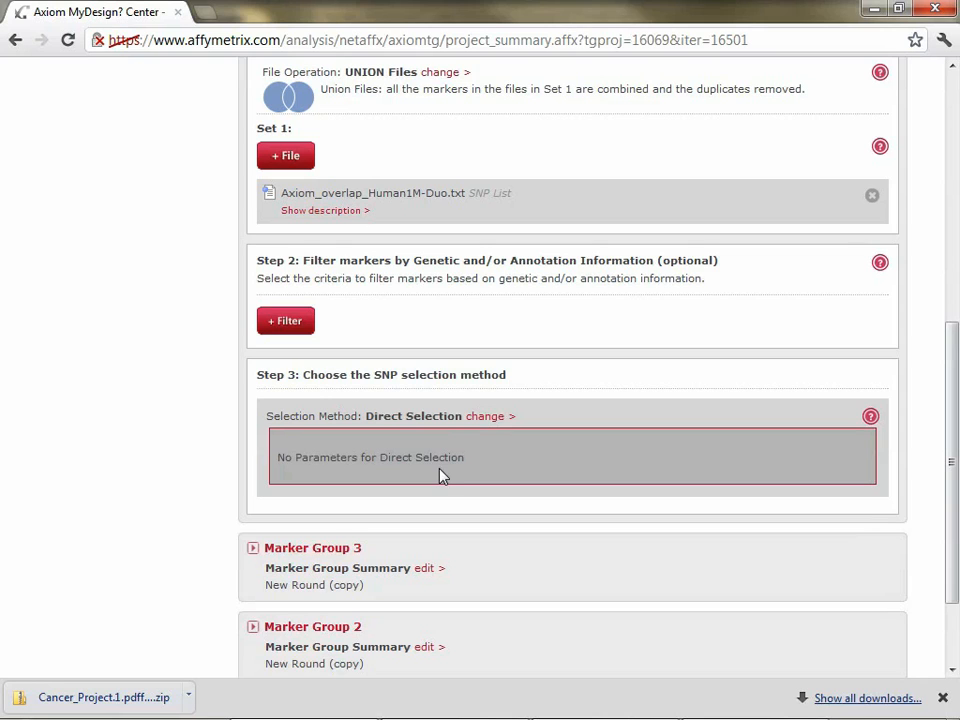
{"action": "scroll", "coordinate": [440, 475], "scroll_direction": "up", "scroll_amount": 4}
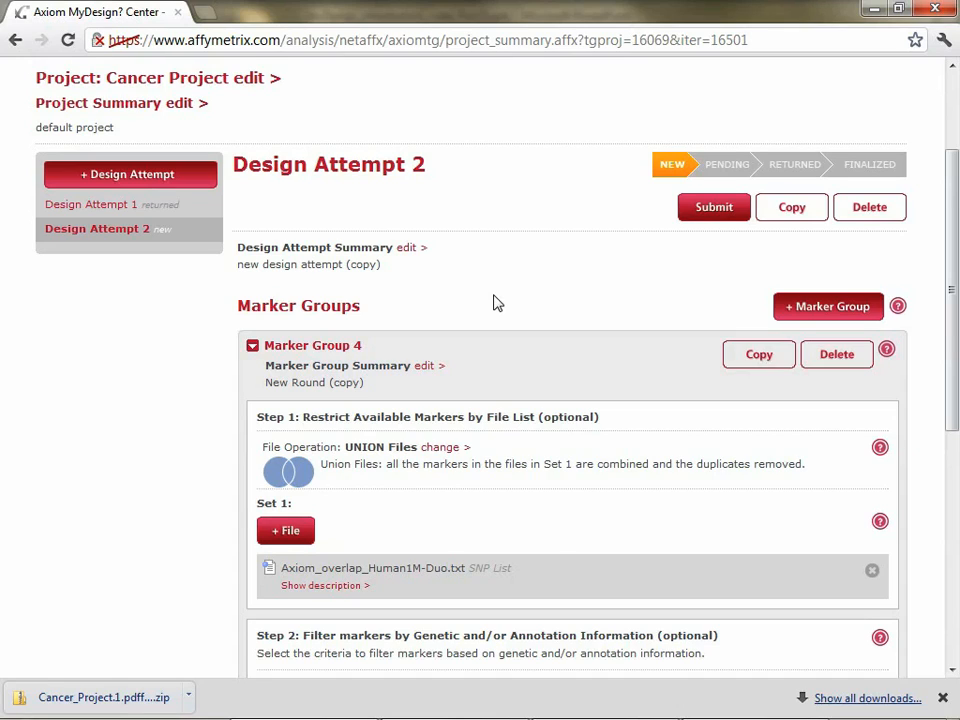
{"action": "scroll", "coordinate": [497, 303], "scroll_direction": "down", "scroll_amount": 3}
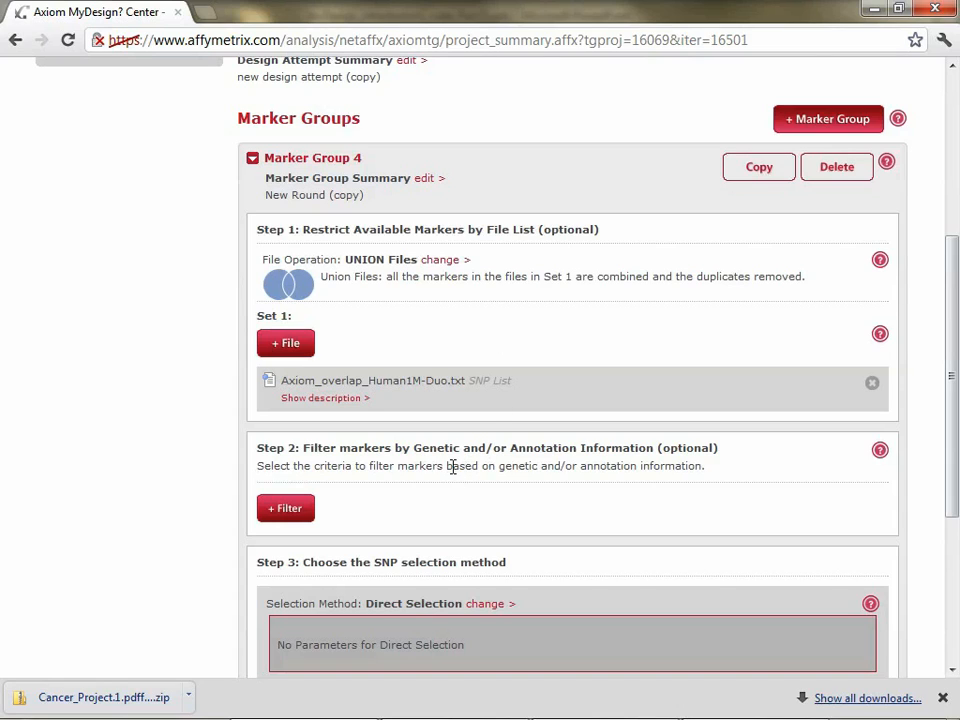
{"action": "scroll", "coordinate": [452, 467], "scroll_direction": "down", "scroll_amount": 3}
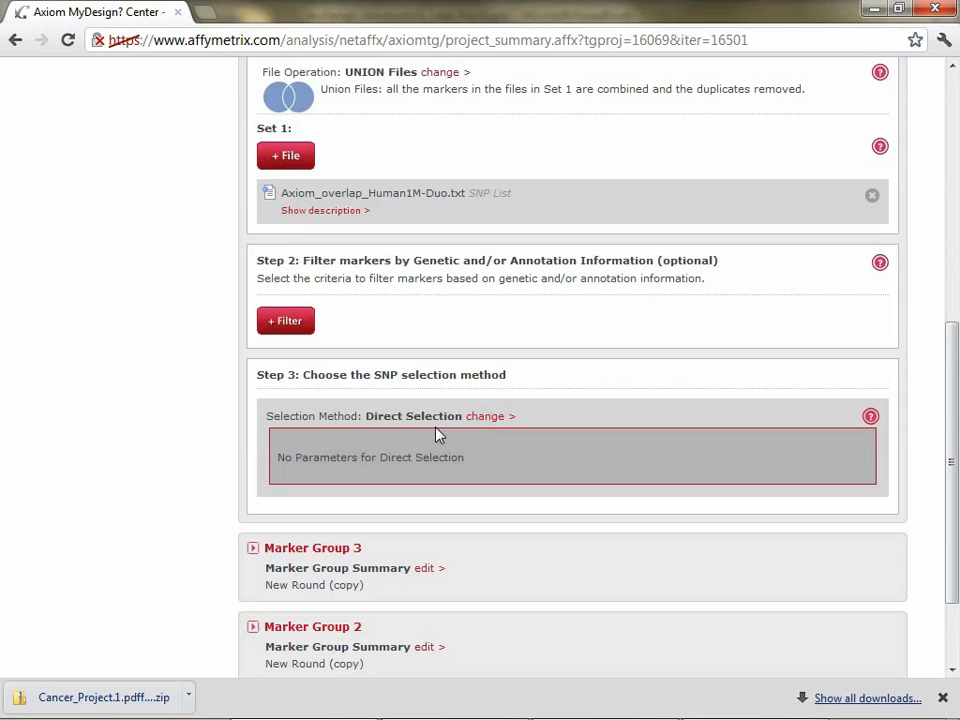
{"action": "scroll", "coordinate": [436, 433], "scroll_direction": "up", "scroll_amount": 5}
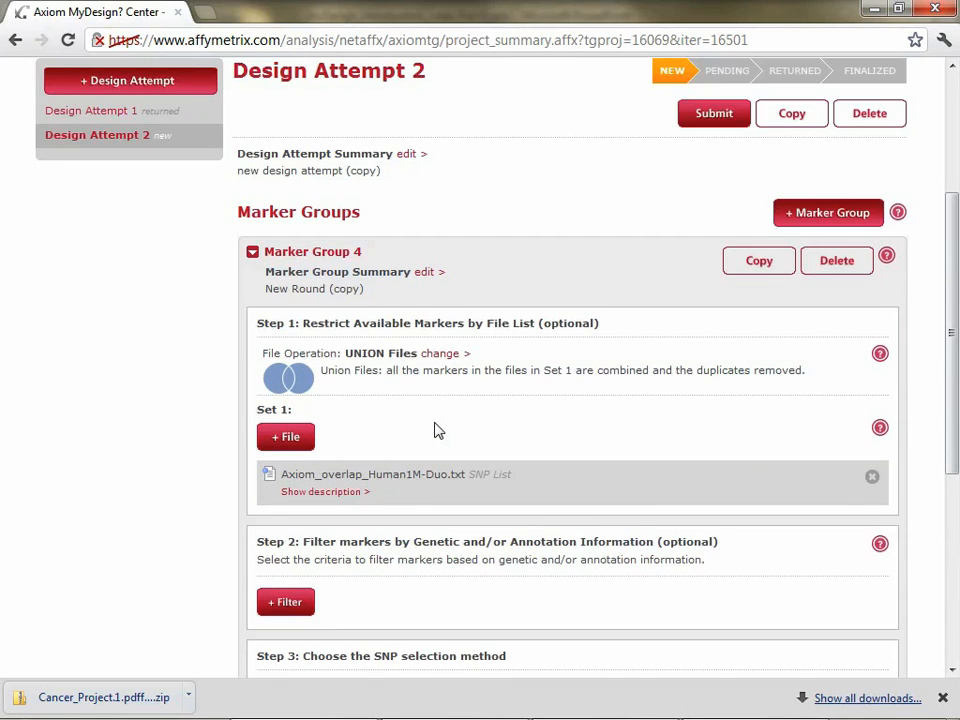
{"action": "scroll", "coordinate": [436, 430], "scroll_direction": "up", "scroll_amount": 5}
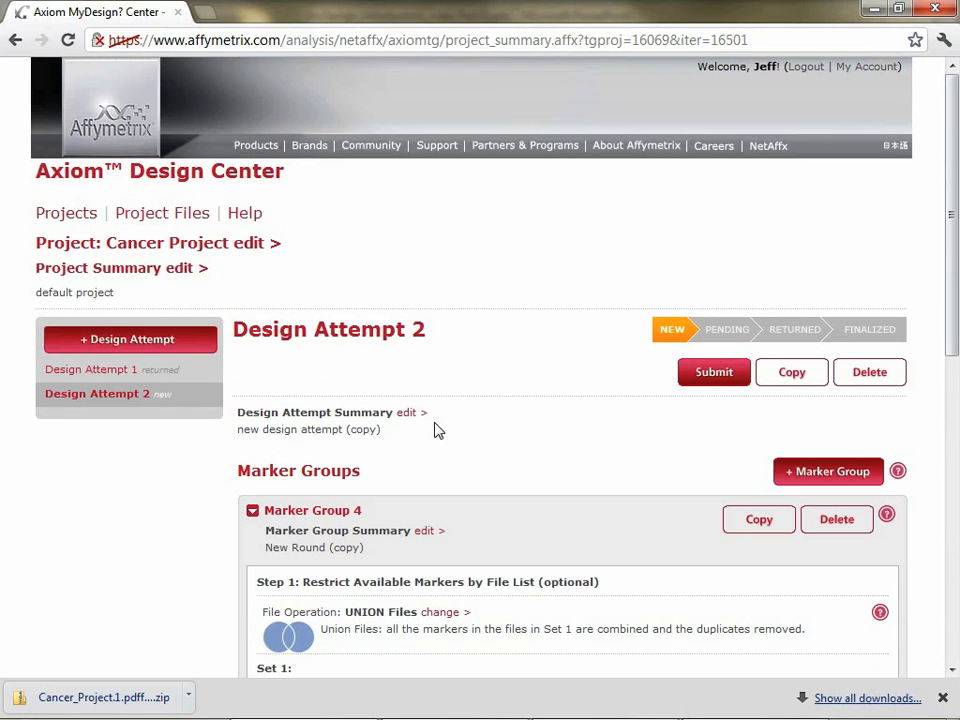